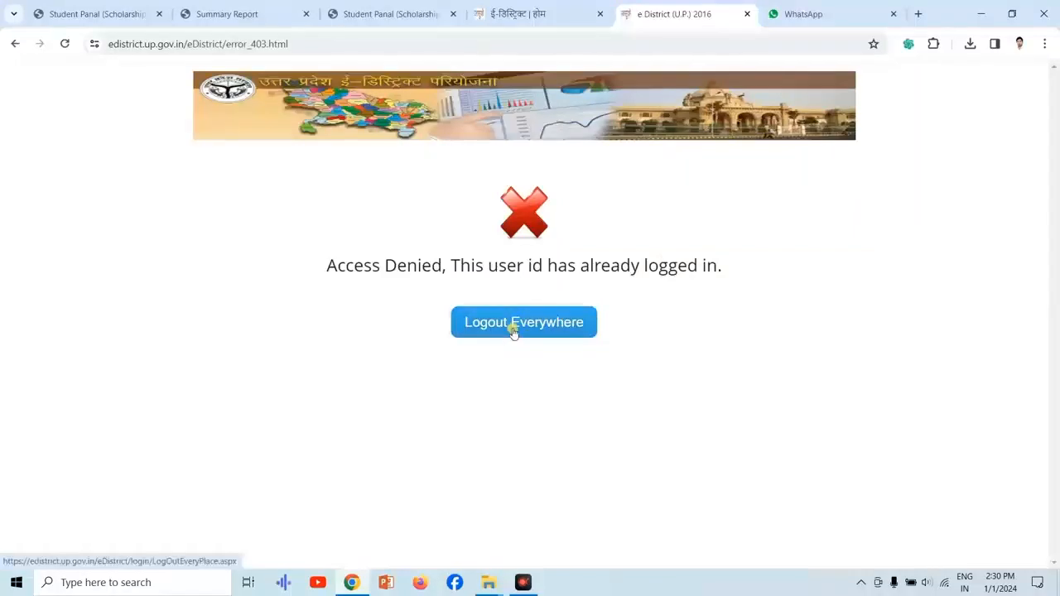
Log out the existing eDistrict session everywhere and open the eDistrict login page, closing the redundant portal home tab.
click(513, 333)
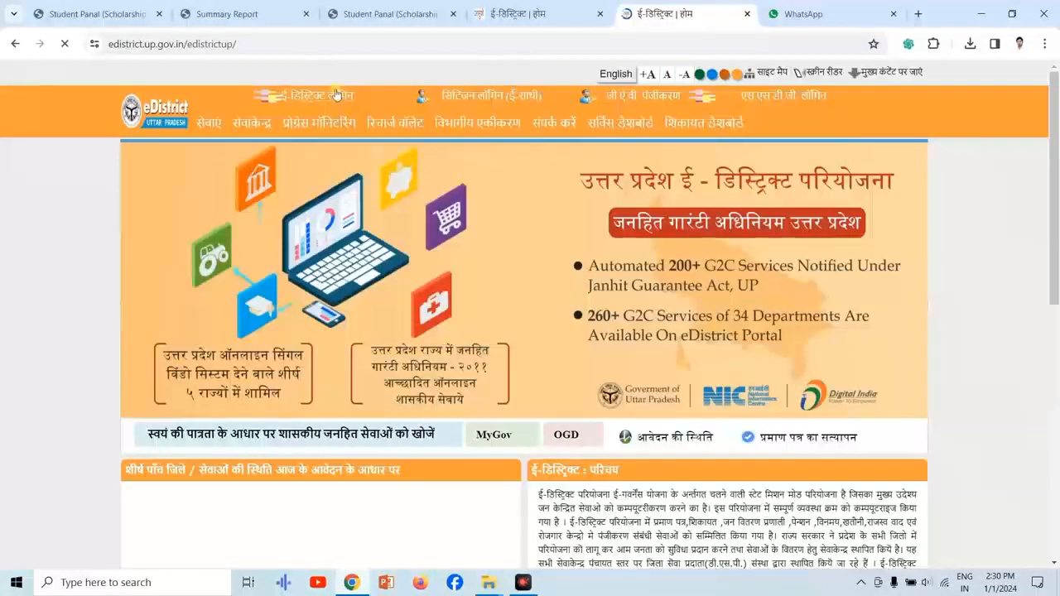
click(331, 94)
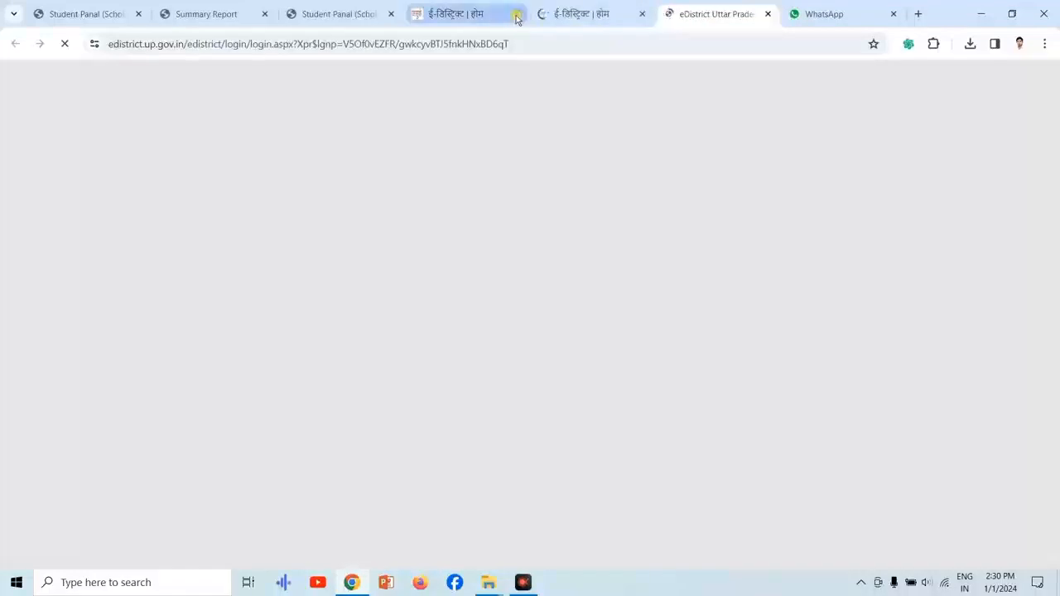
click(517, 14)
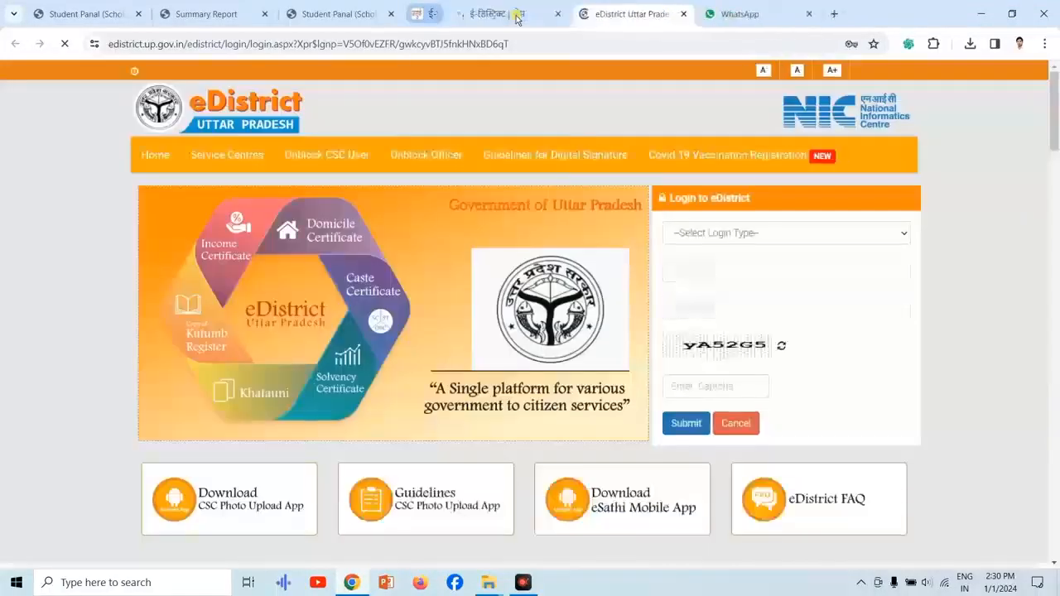
Log in to eDistrict as a Csc/eDistrict User with the saved credentials and the displayed captcha code.
click(720, 235)
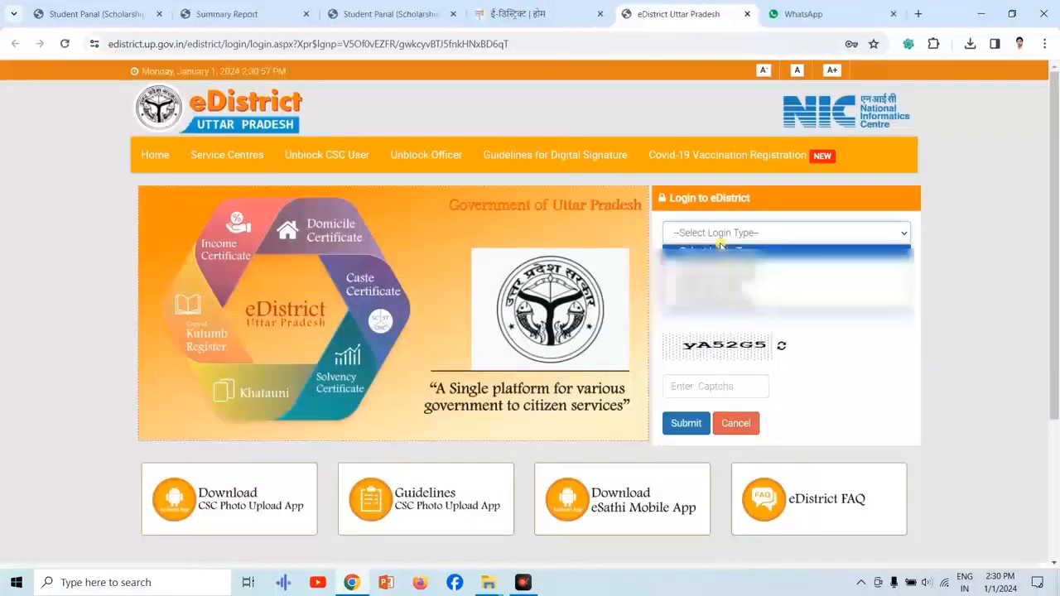
click(710, 300)
click(702, 383)
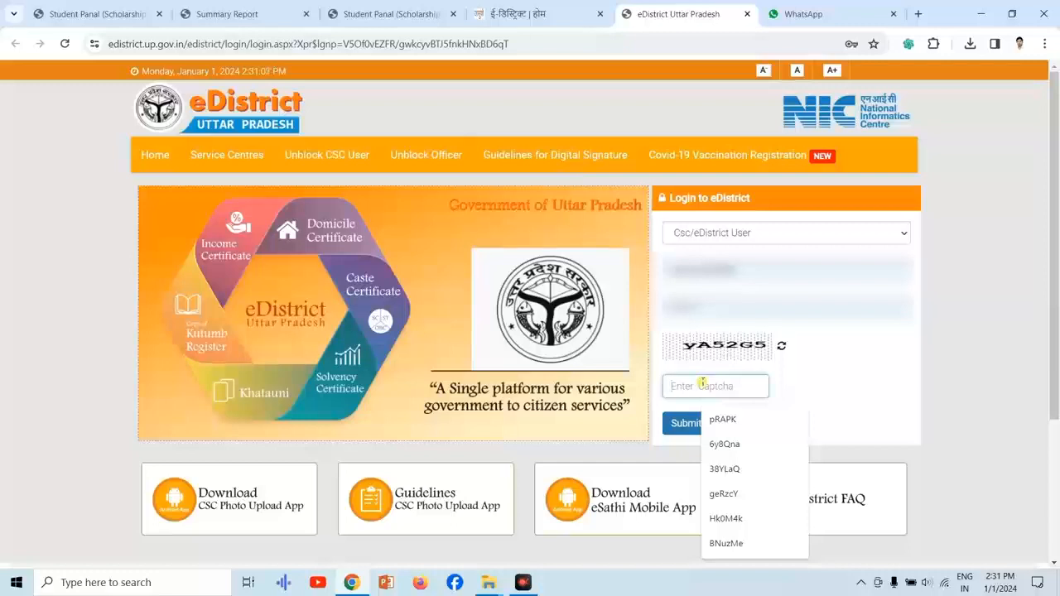
text(yA)
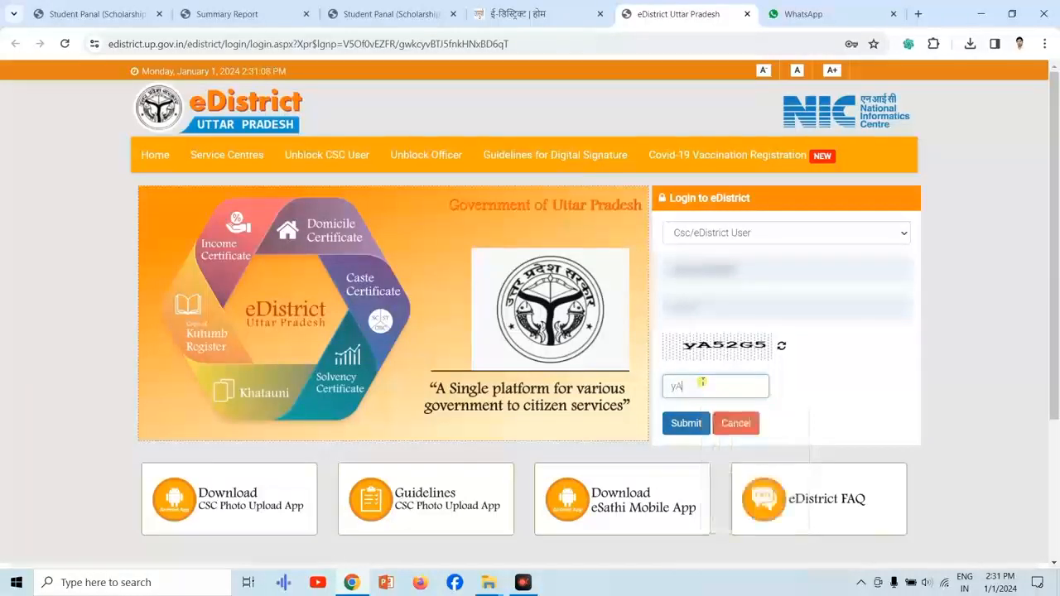
text(52G)
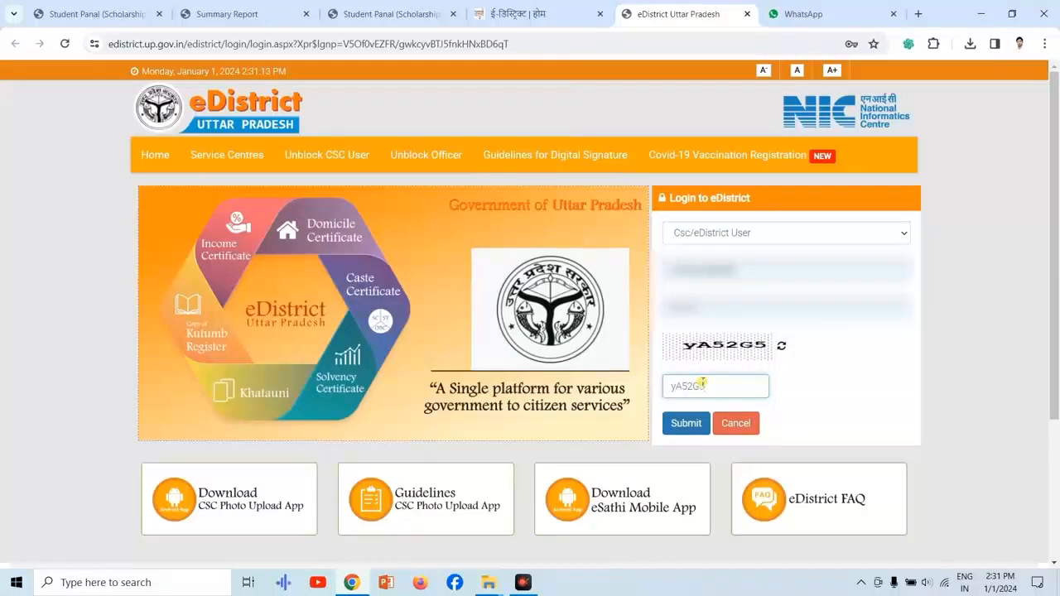
text(5)
click(684, 423)
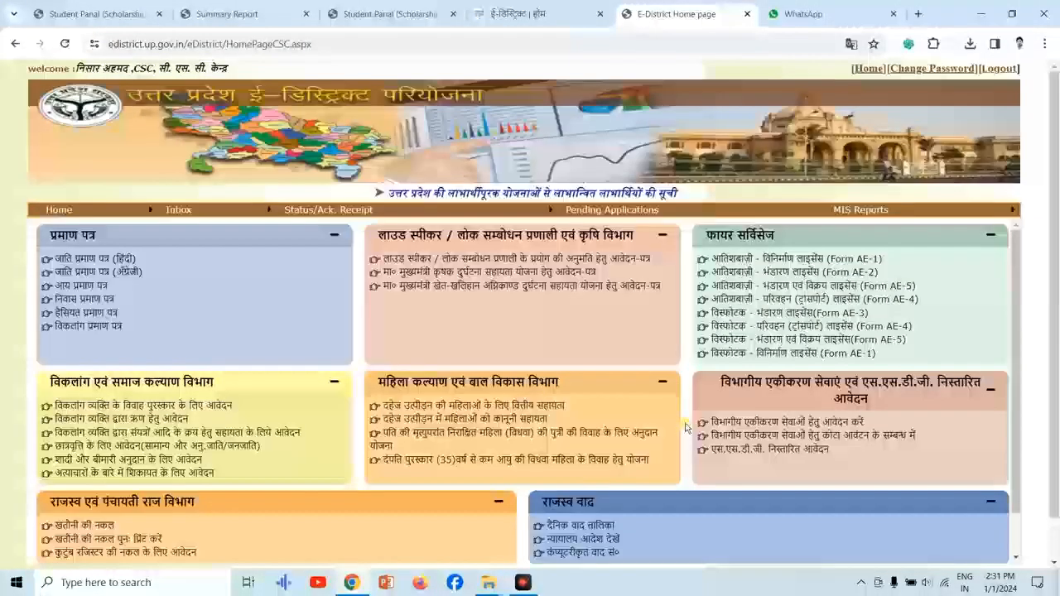
Apply for departmental integrated services and open the Food Department's Online Ration Card Management System.
scroll(1058, 379, down, 1)
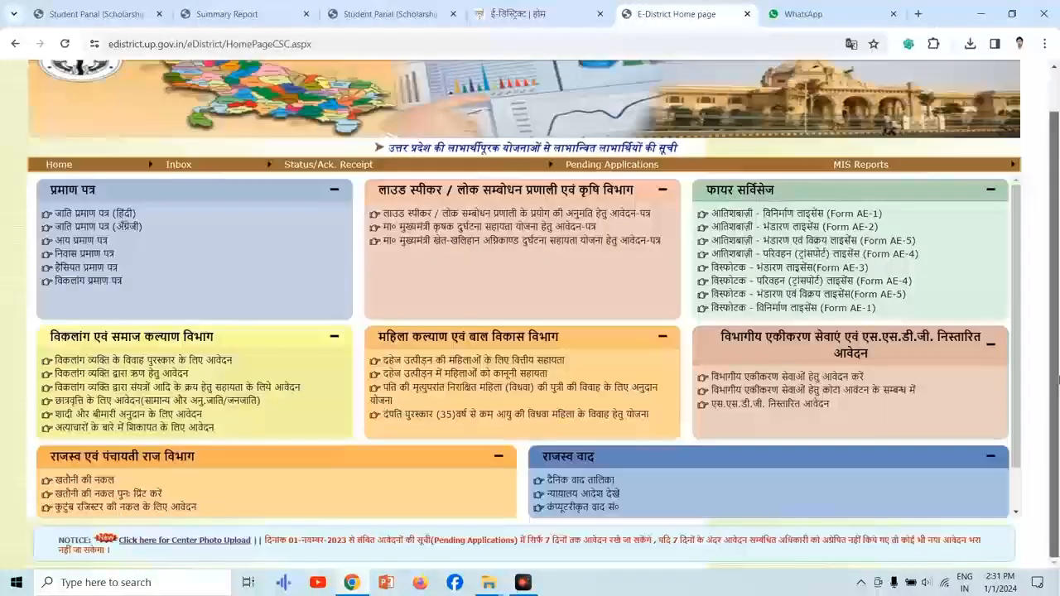
click(802, 379)
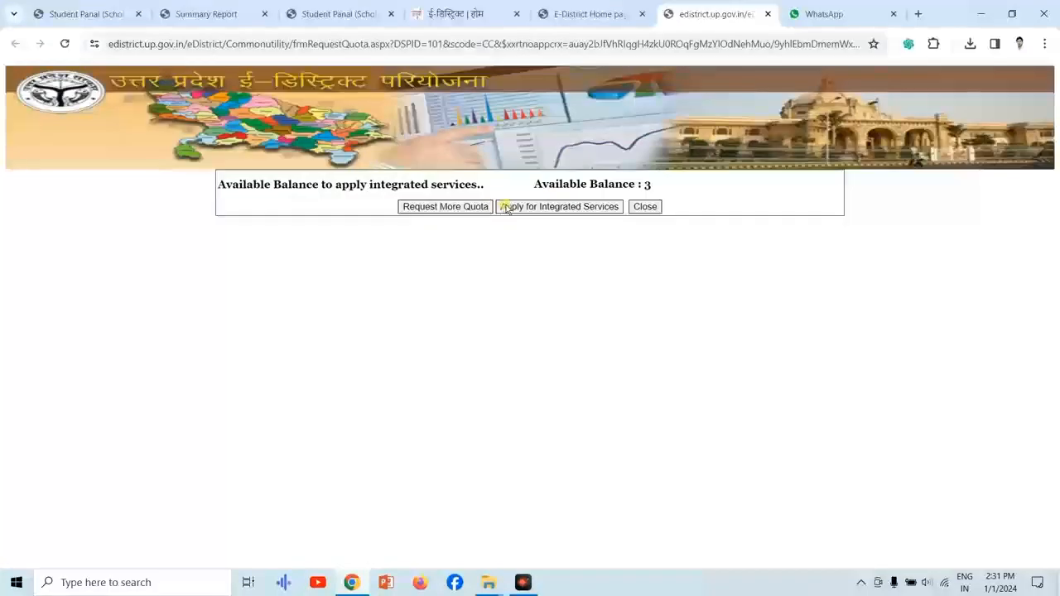
click(507, 207)
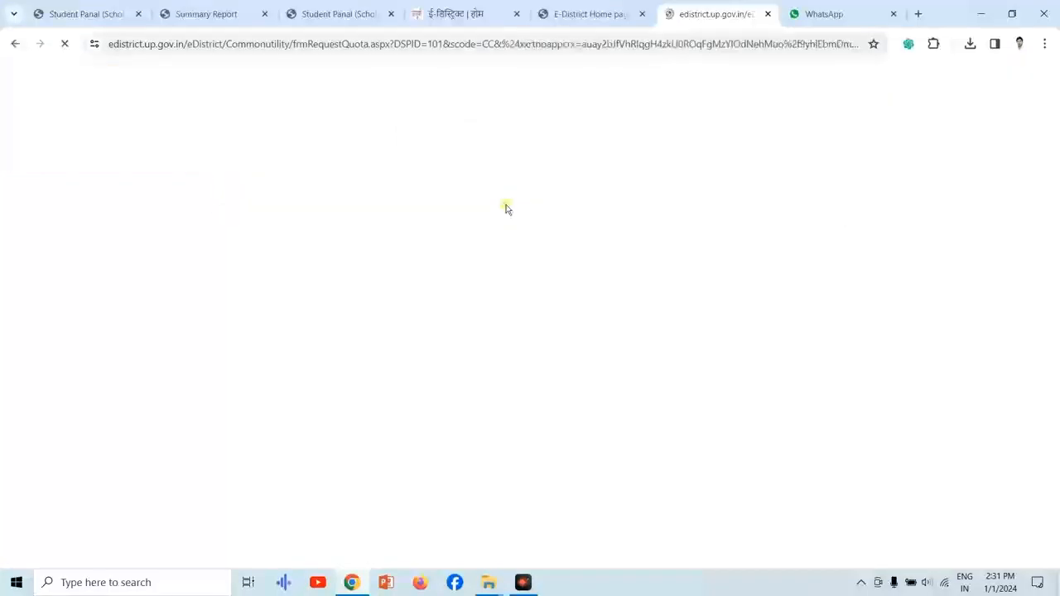
click(265, 345)
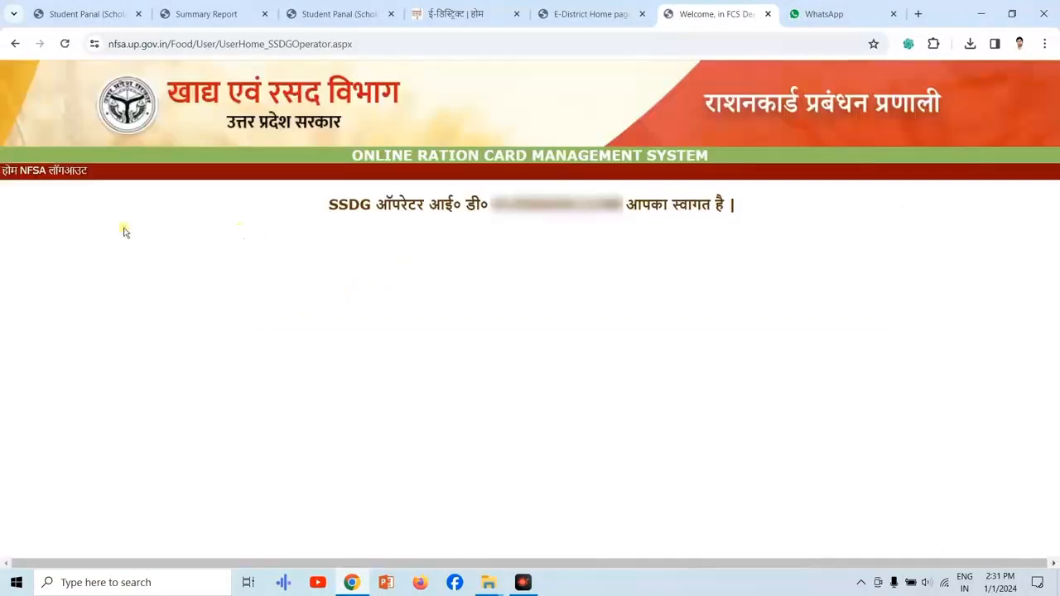
Open the NFSA section's ration card application entry correction form (3.1.4 प्रविष्टि संशोधन).
click(34, 171)
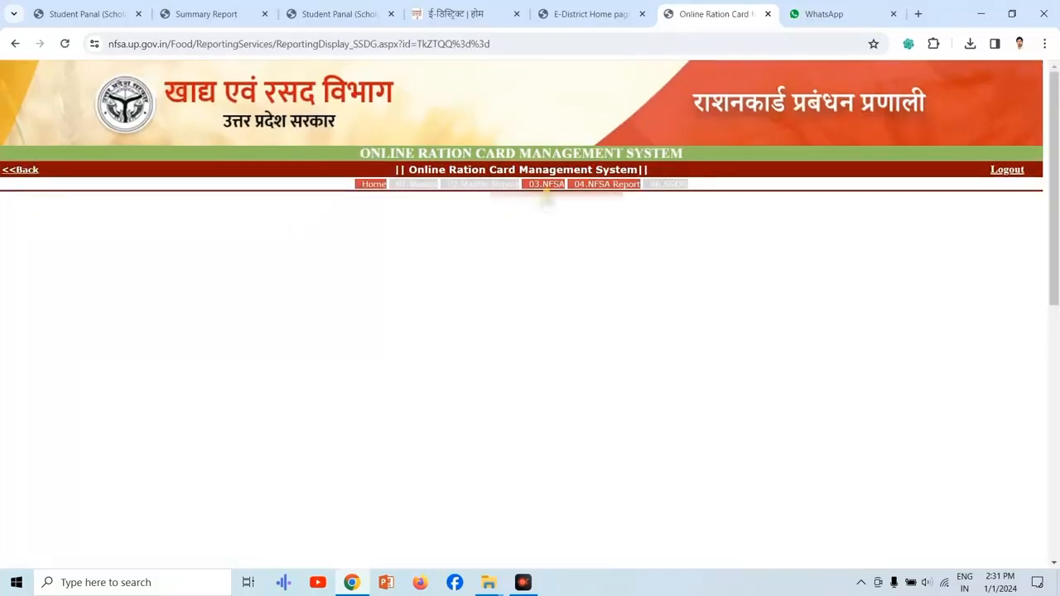
click(552, 186)
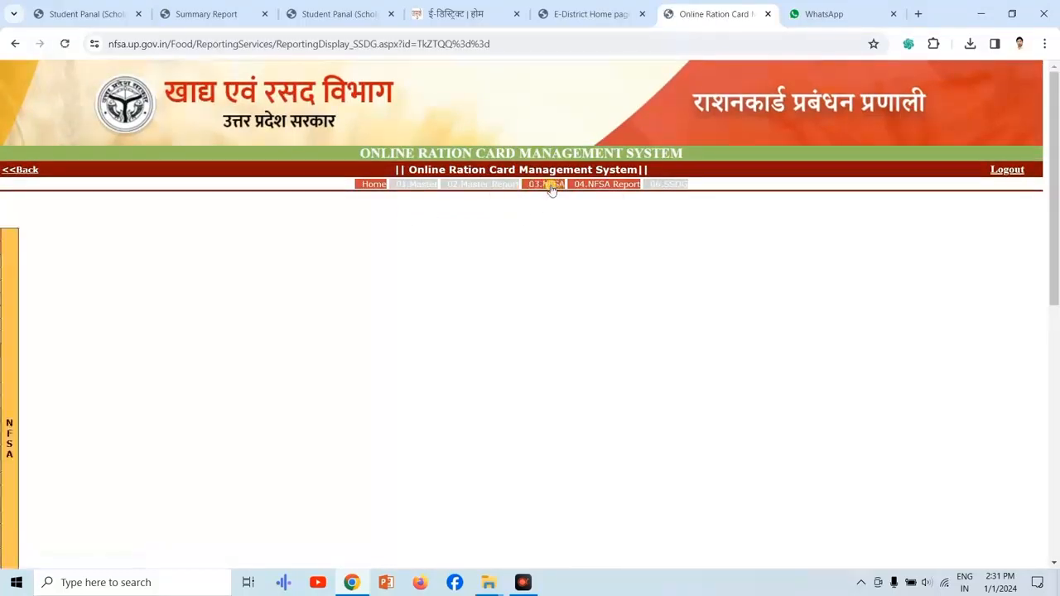
mouse_move(5, 315)
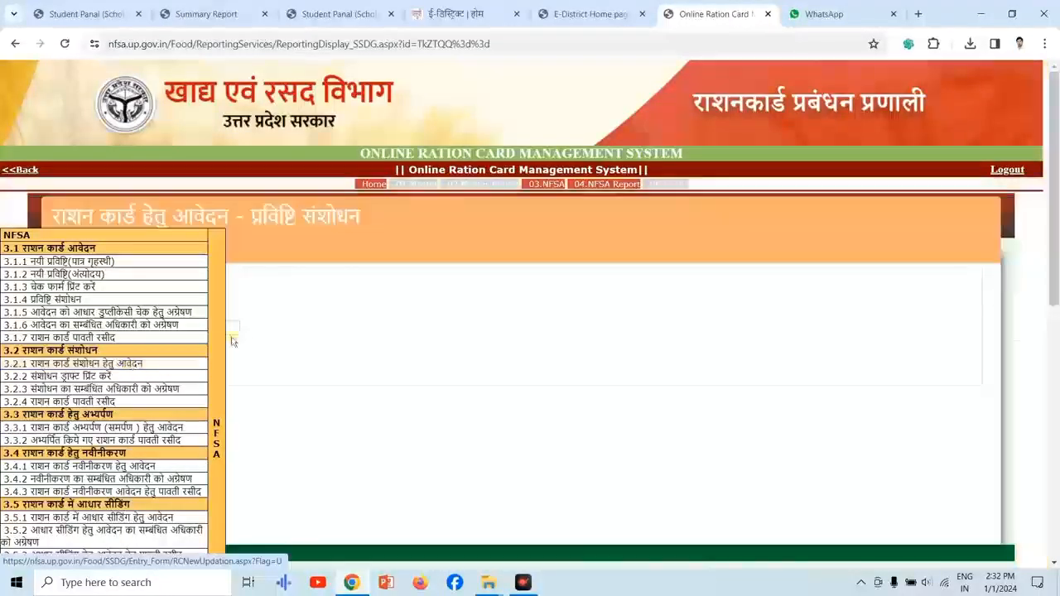
Search for the ration card application in Azamgarh district by entering its ration card number.
click(166, 298)
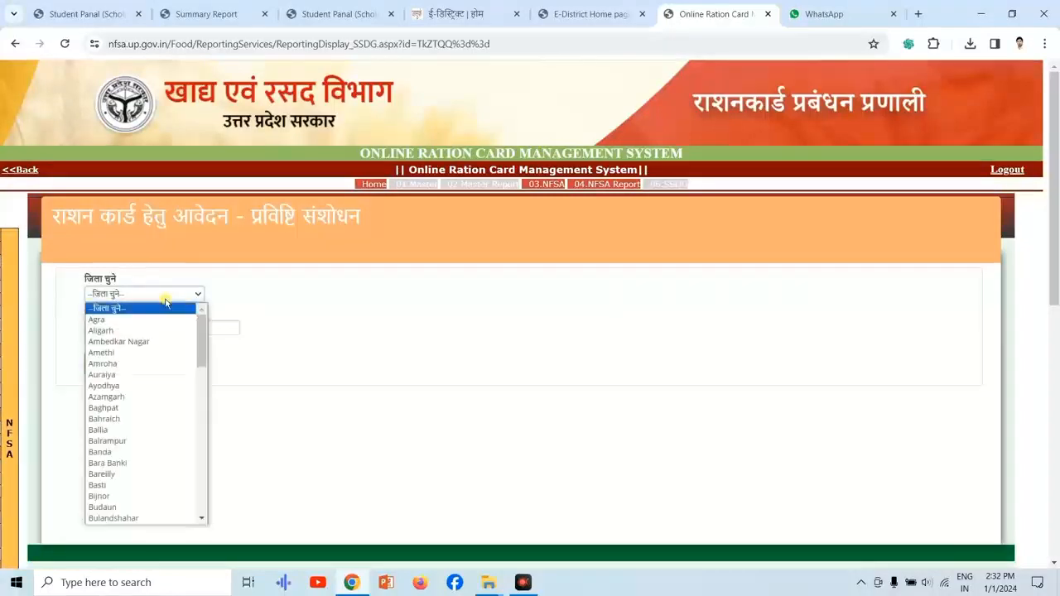
click(138, 397)
click(176, 328)
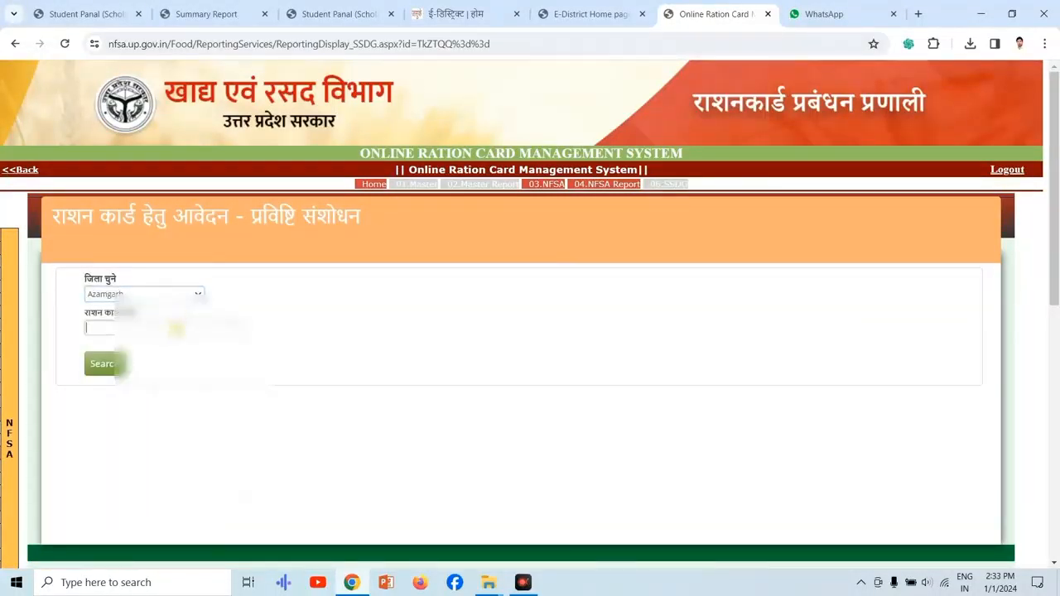
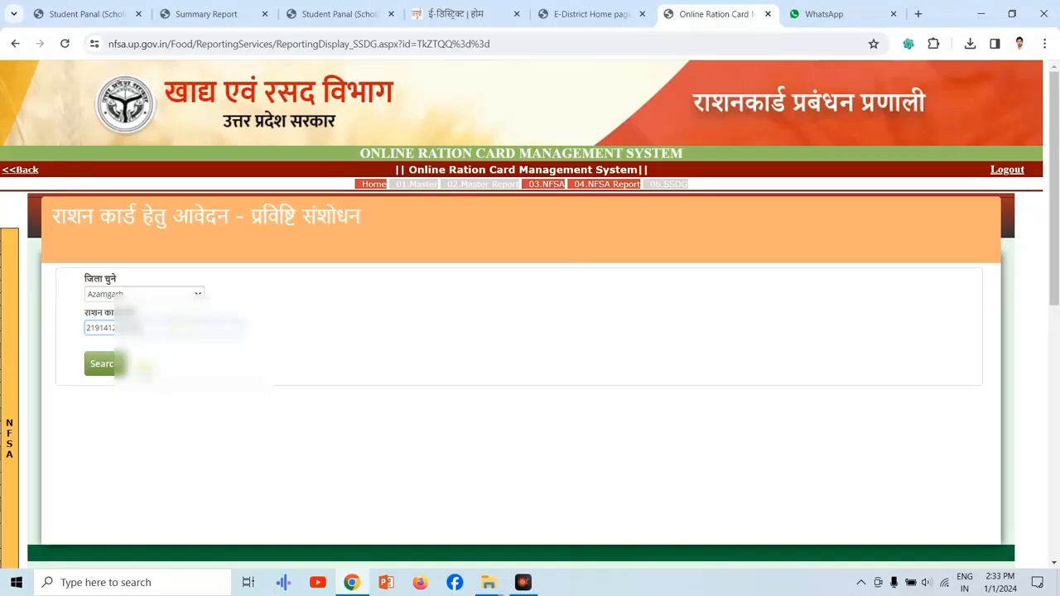
click(108, 366)
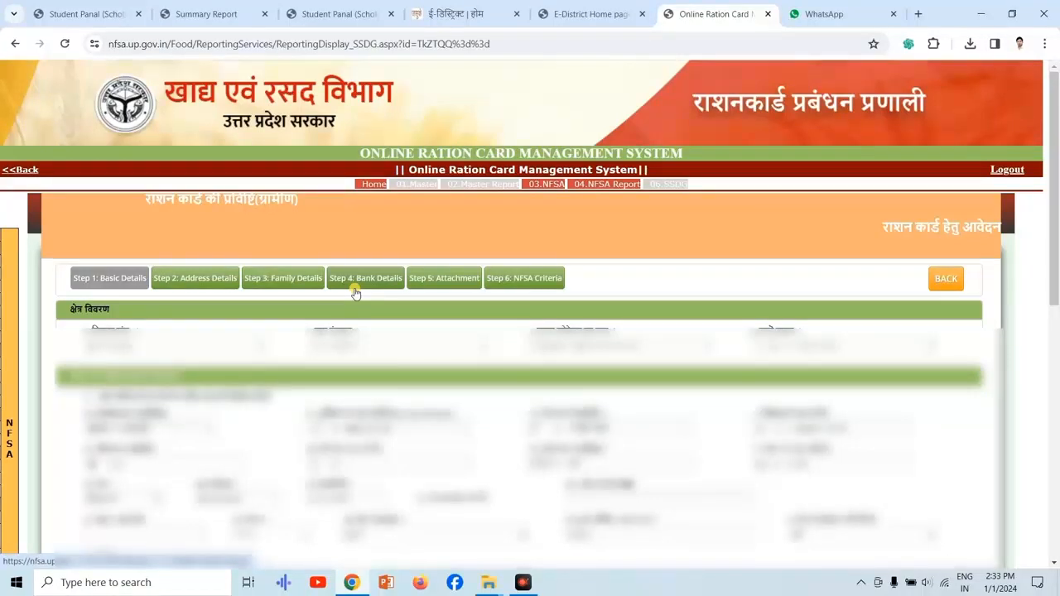
Start adding a new member under Step 3: Family Details and enter the member's name in Hindi.
click(283, 281)
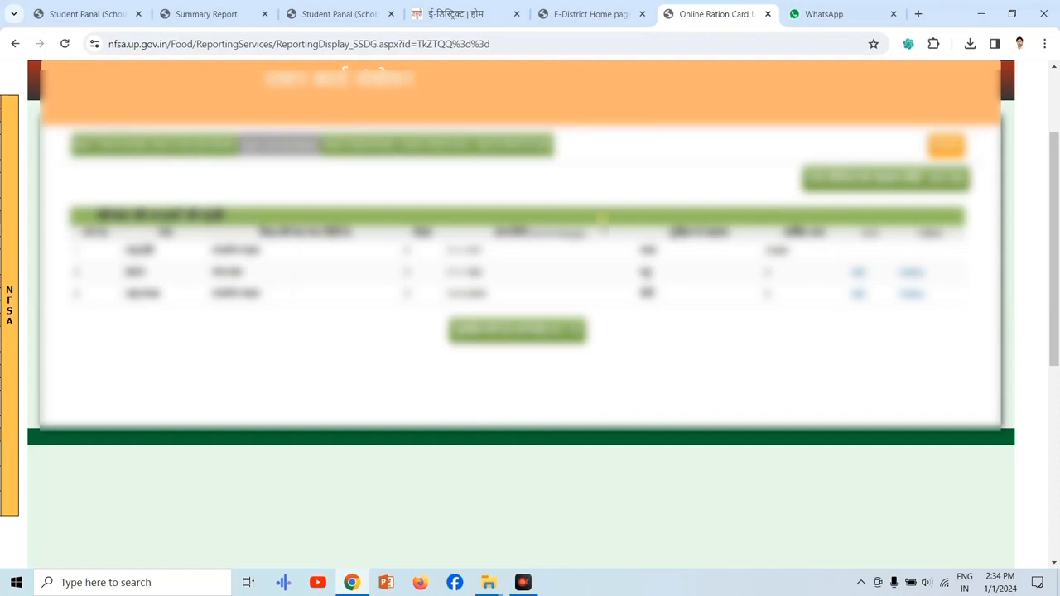
click(824, 187)
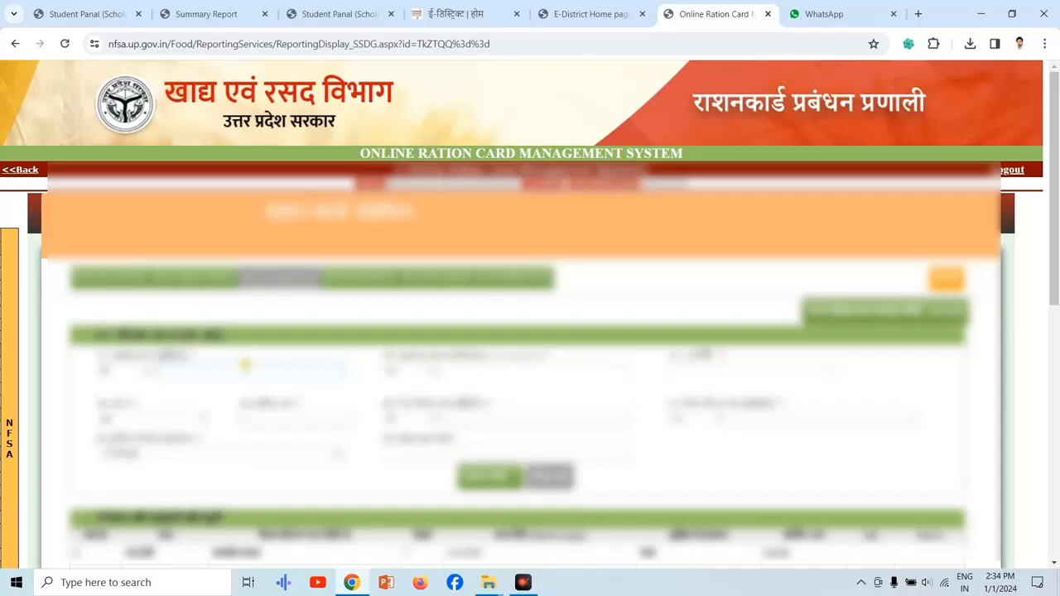
key(alt+shift)
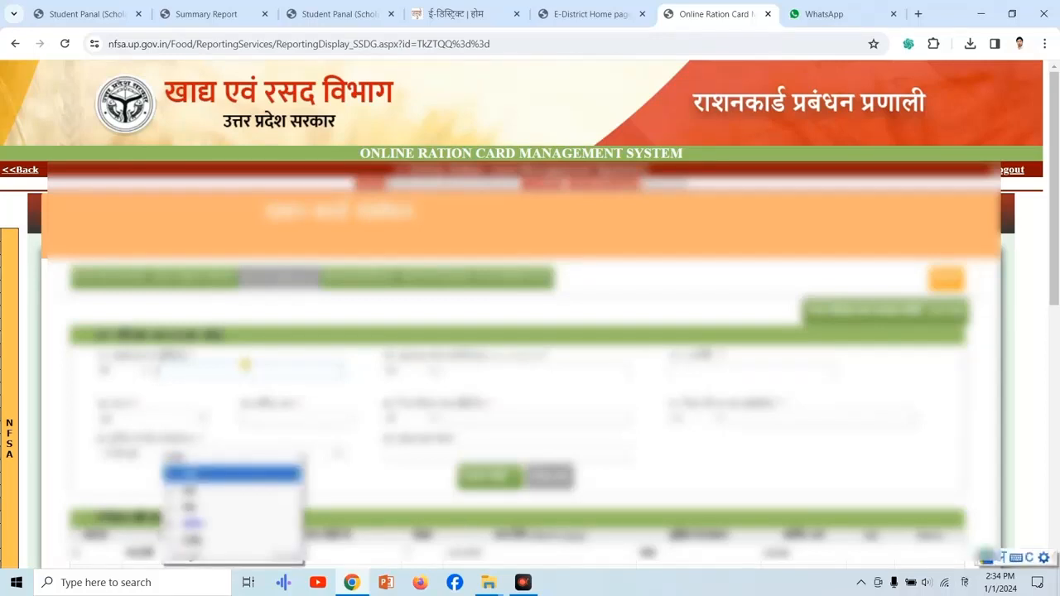
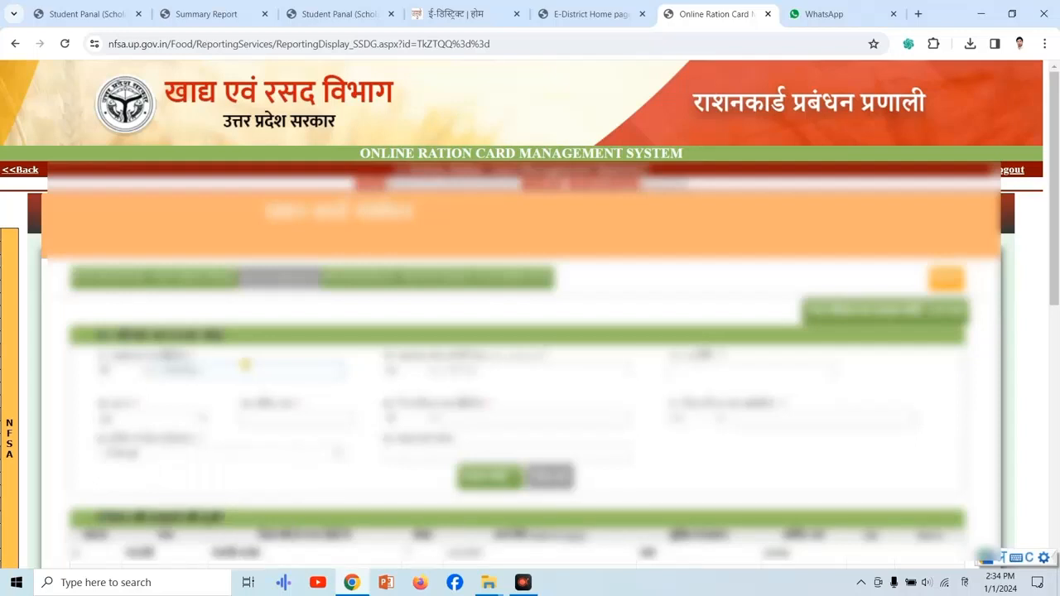
Replace the new member's auto-filled English name with the correct spelling and choose the title for it.
drag(492, 369, 431, 373)
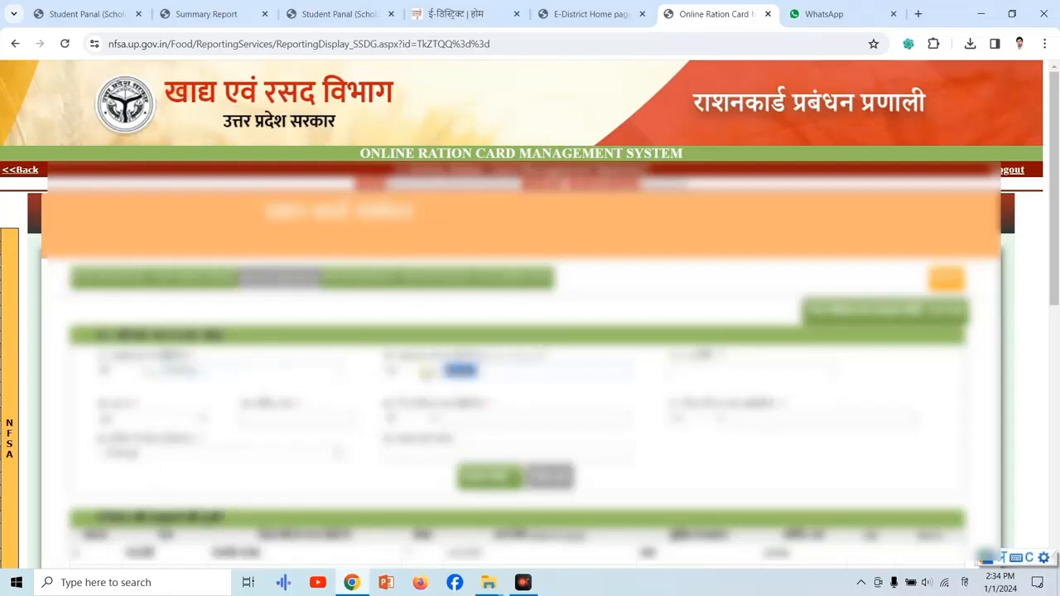
key(alt+shift)
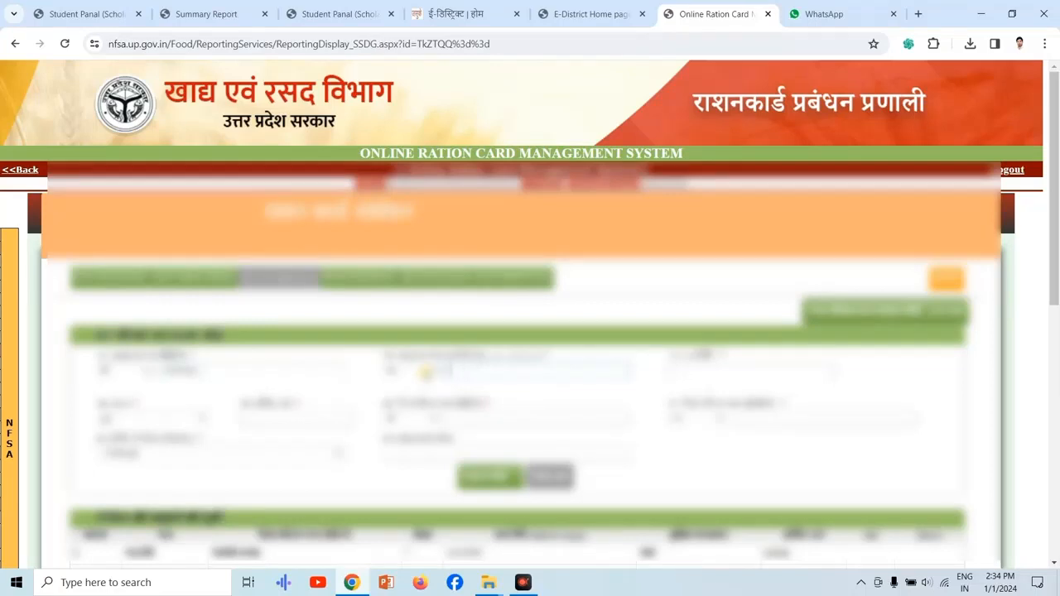
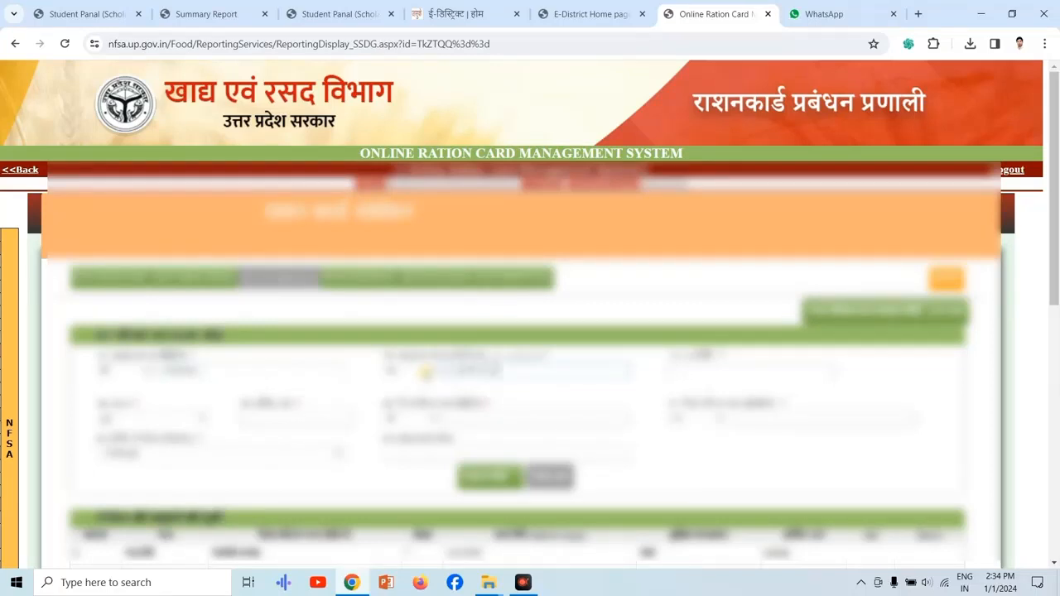
click(426, 373)
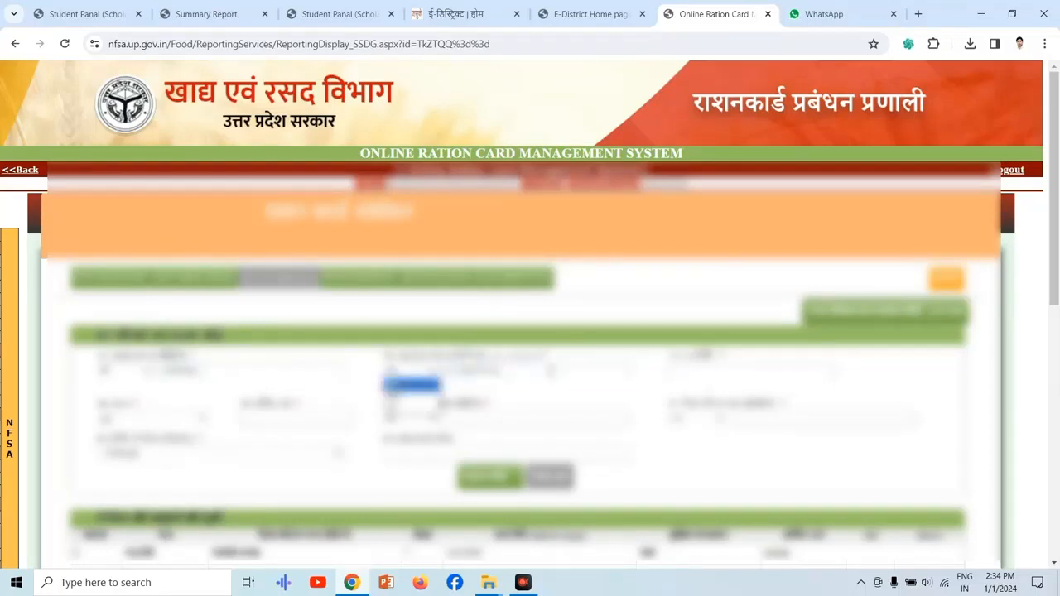
click(410, 401)
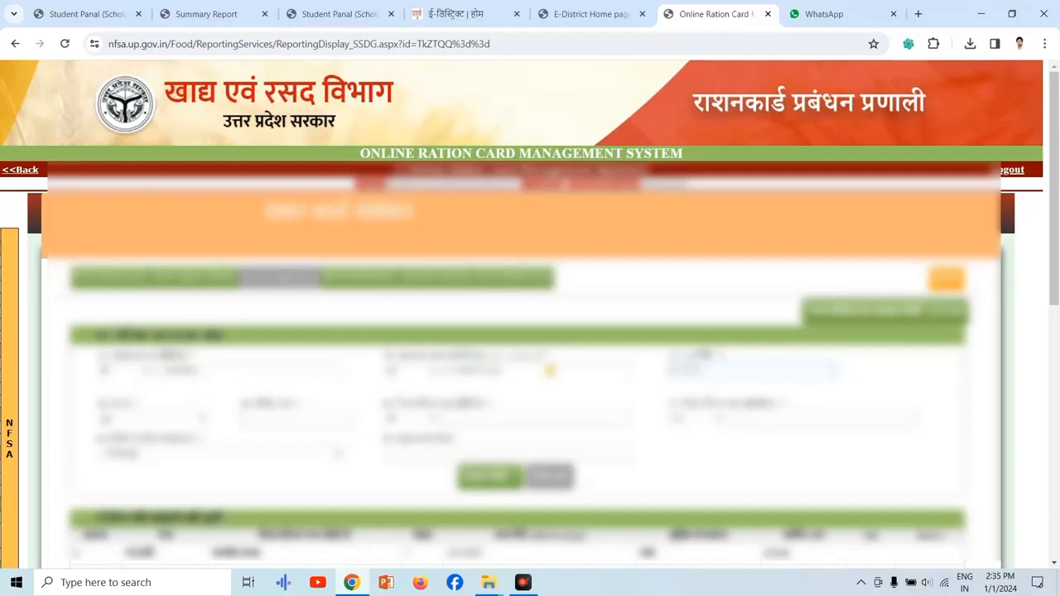
Fill in the new member's date of birth, gender पुरुष and annual income 0.
text(1)
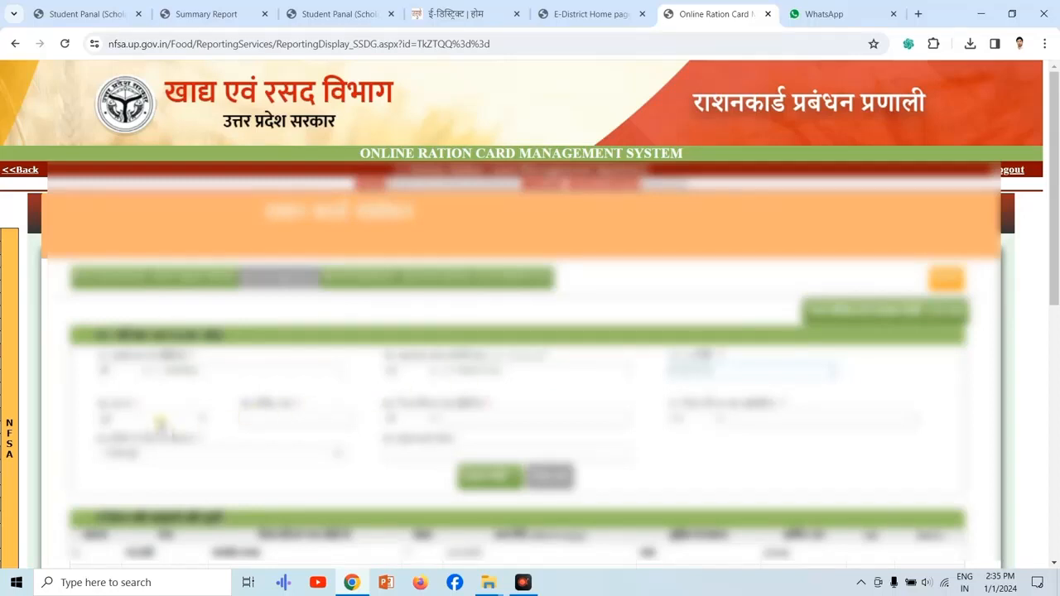
click(159, 419)
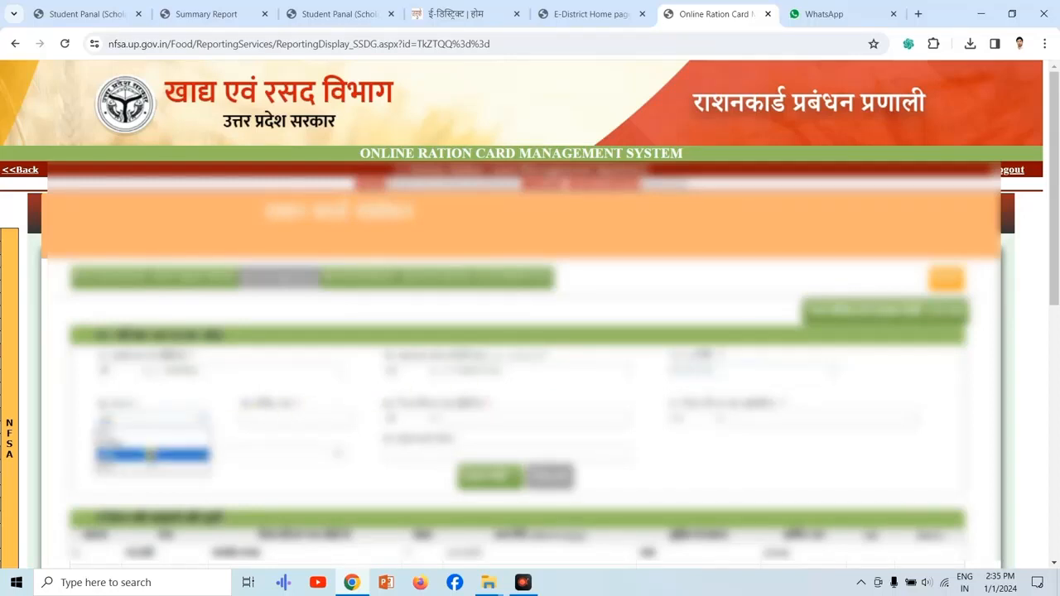
click(154, 448)
click(285, 417)
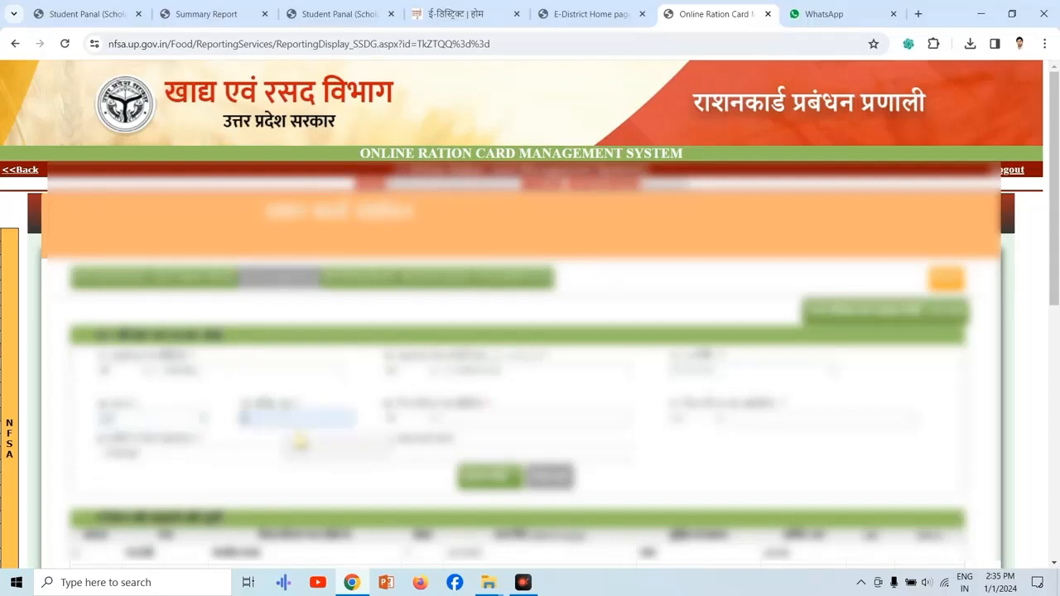
Enter the new member's father's or husband's name in Hindi.
click(472, 418)
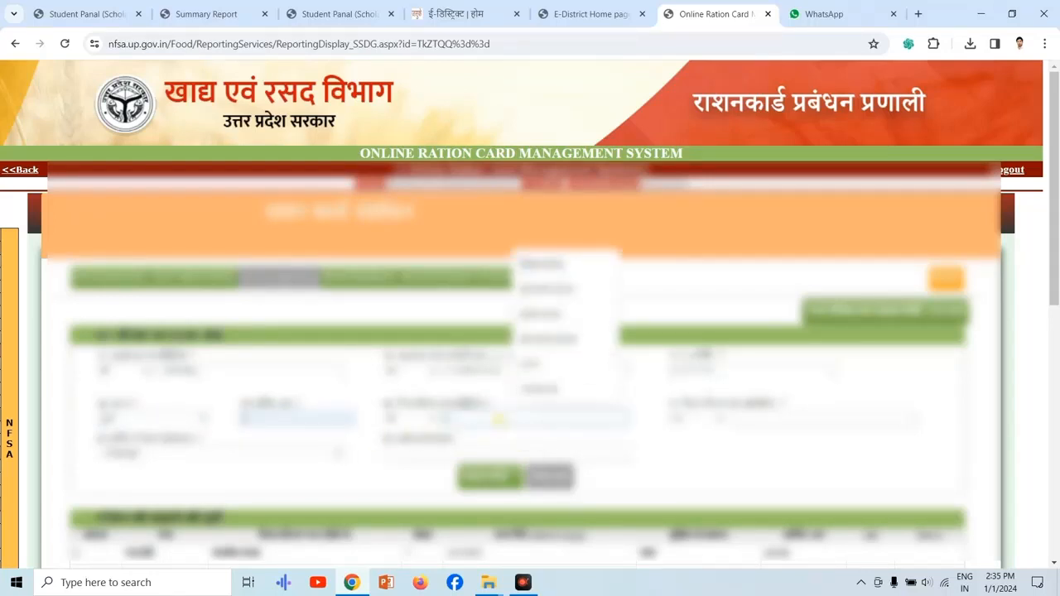
click(667, 442)
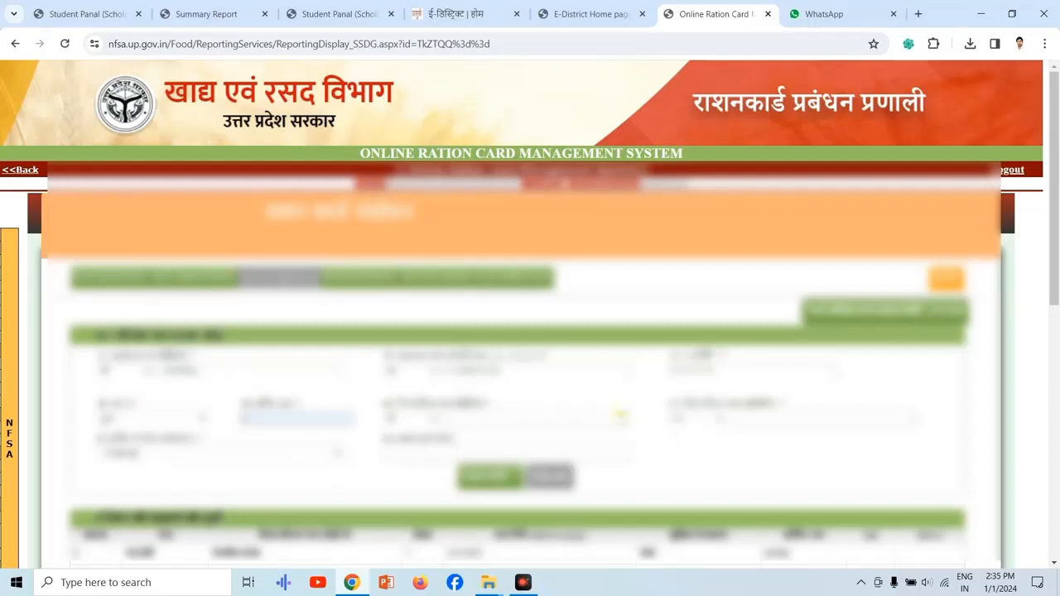
click(620, 414)
key(super+space)
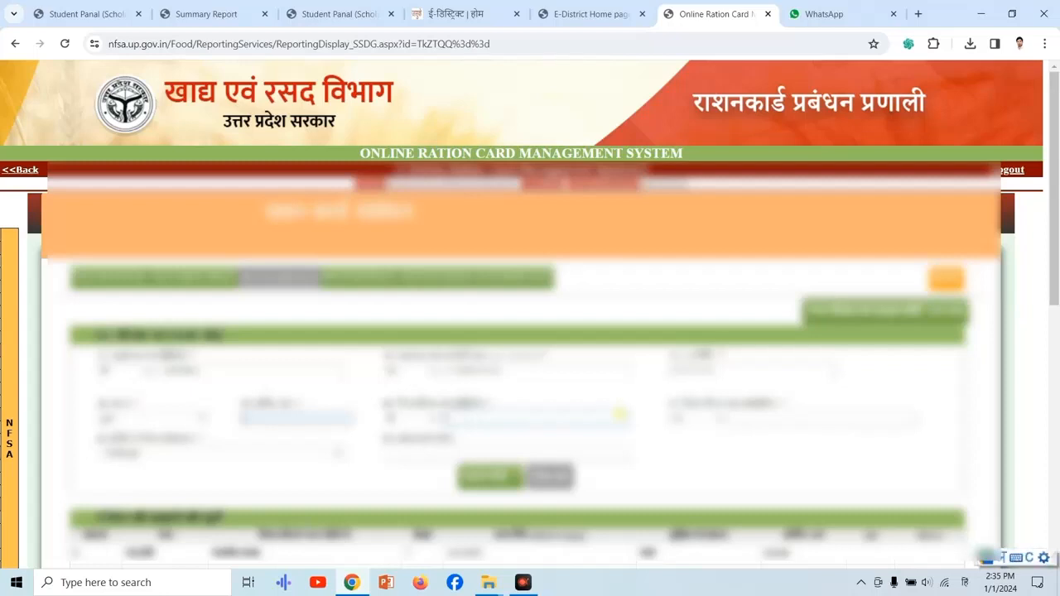
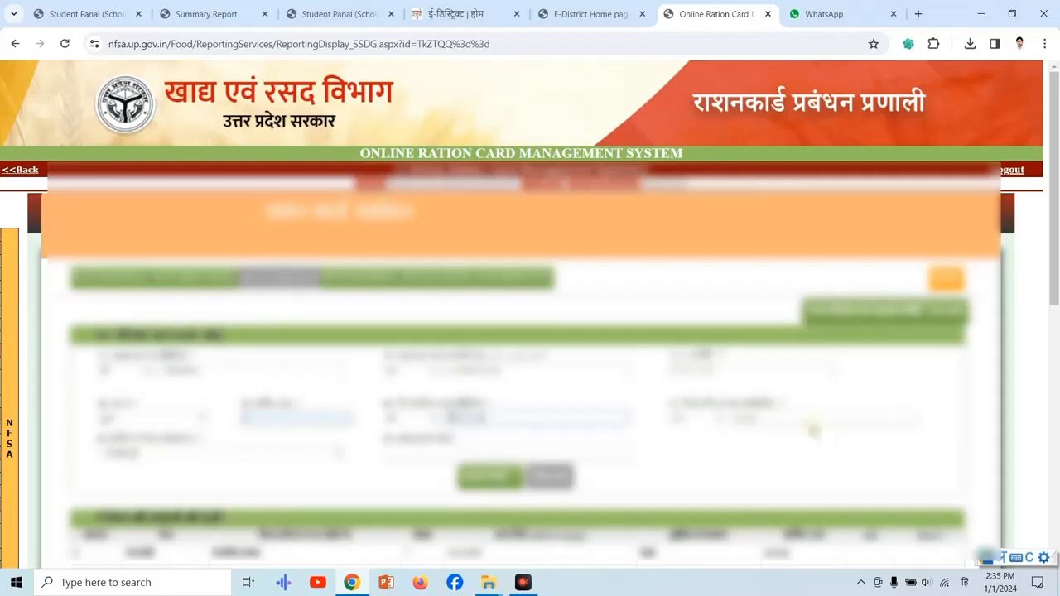
Replace the auto-filled English father's or husband's name with the correct full name.
drag(804, 421, 683, 431)
key(super+space)
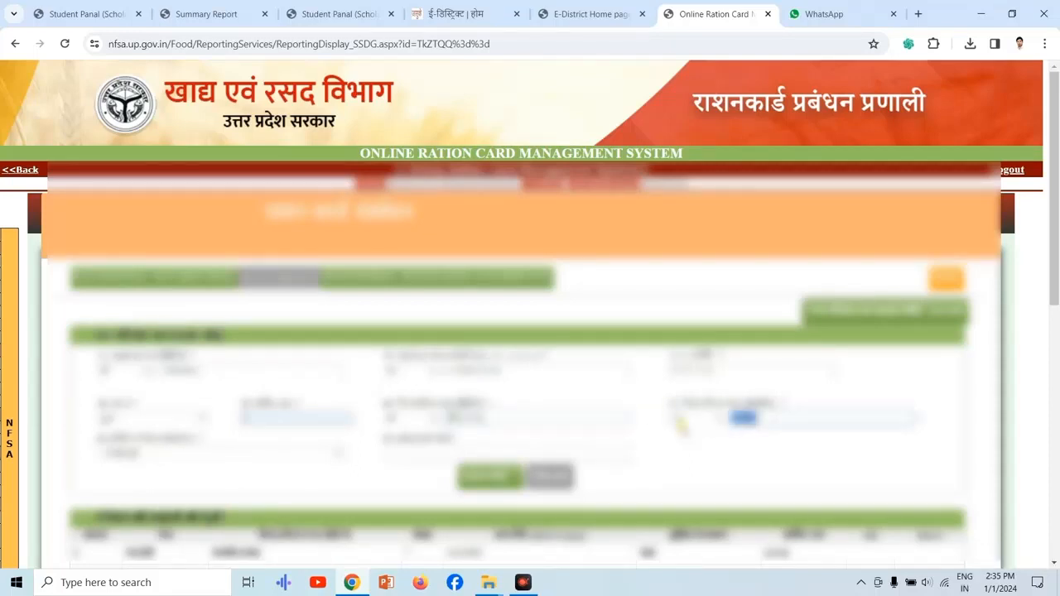
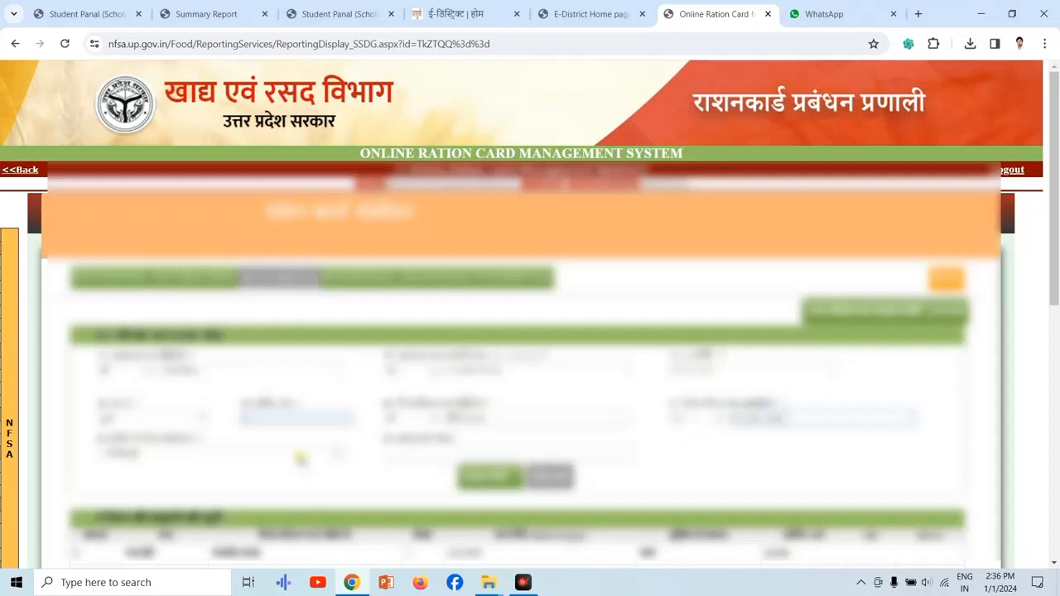
Choose the new member's relationship to the family head, enter the Aadhaar number and submit the member entry.
click(300, 456)
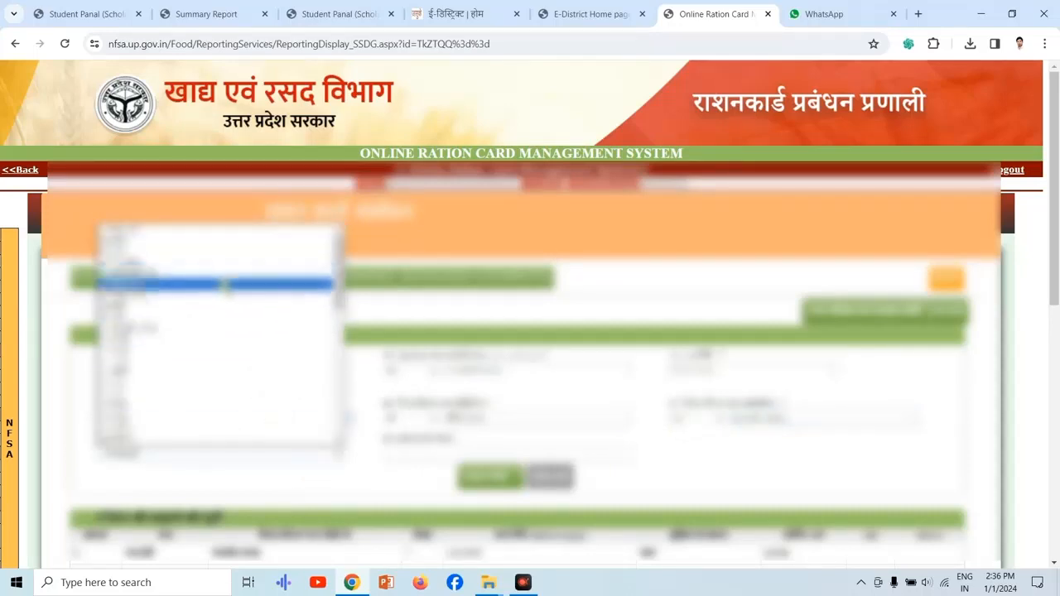
click(222, 294)
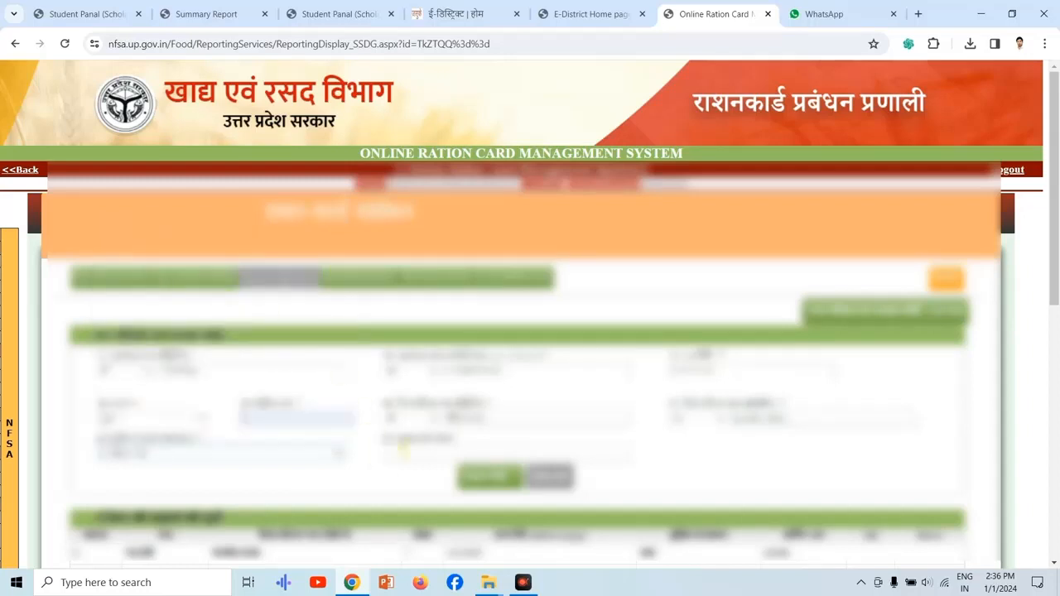
click(401, 451)
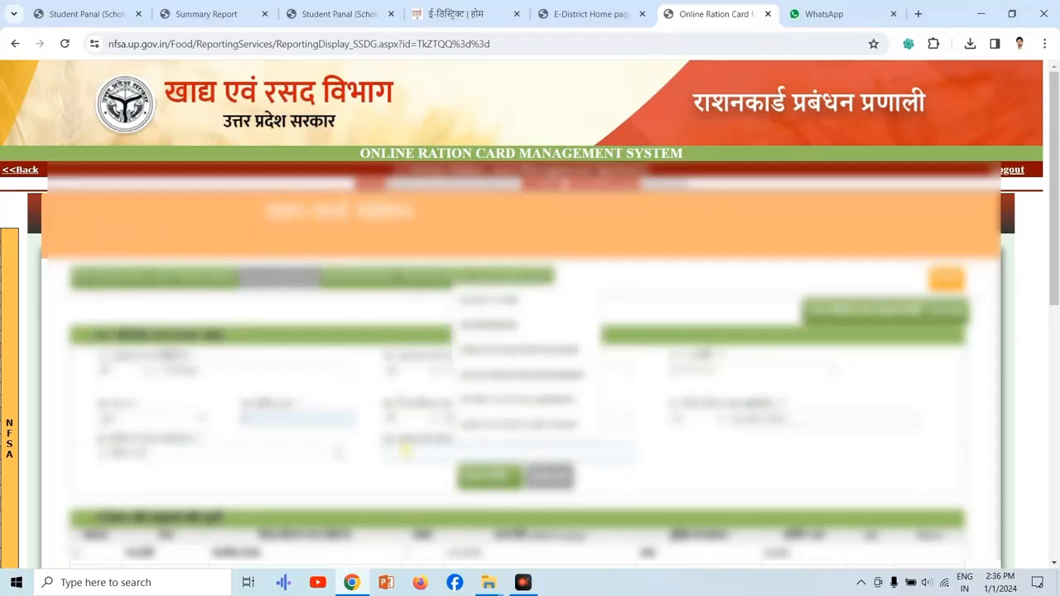
click(405, 451)
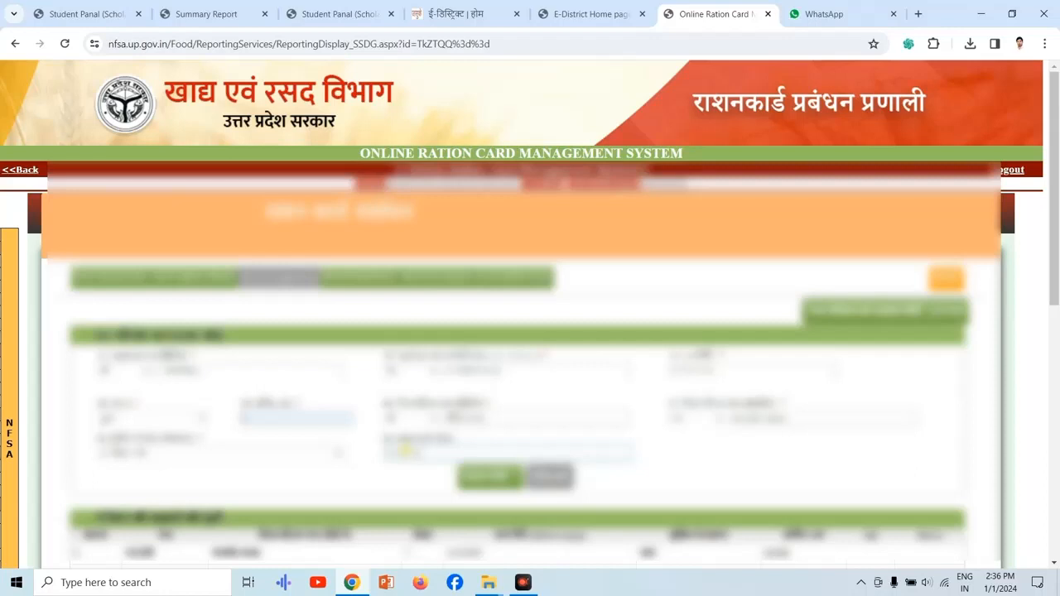
text(00)
click(496, 478)
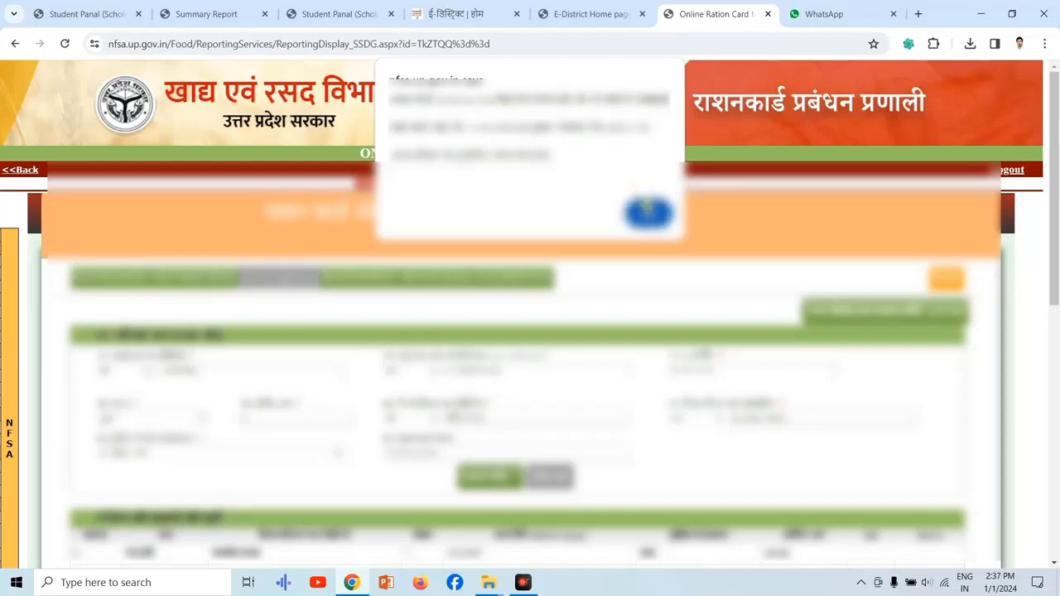
click(647, 215)
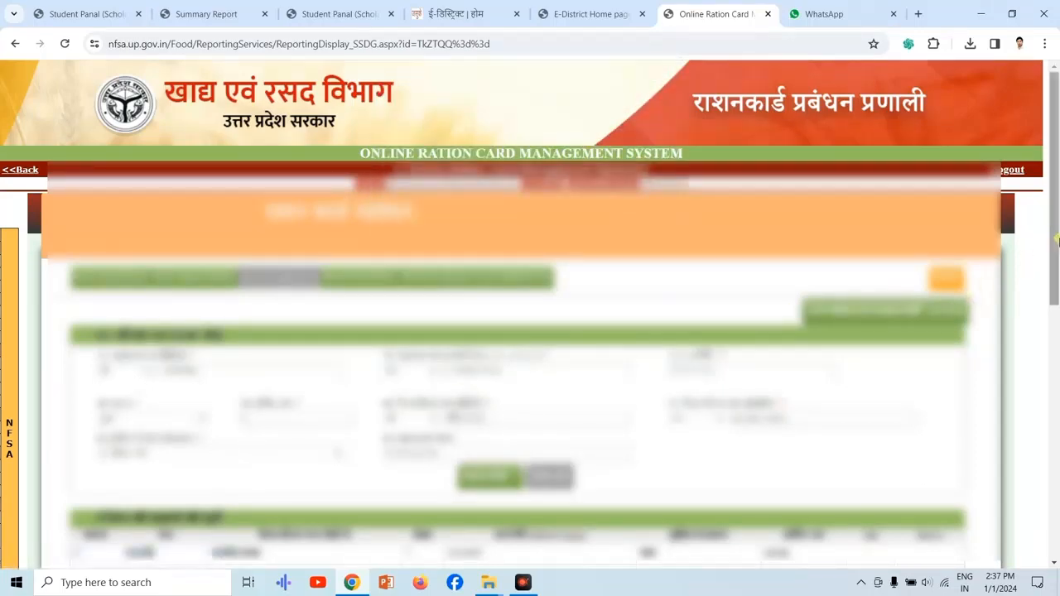
Save the family details of the ration card application.
scroll(1032, 372, down, 3)
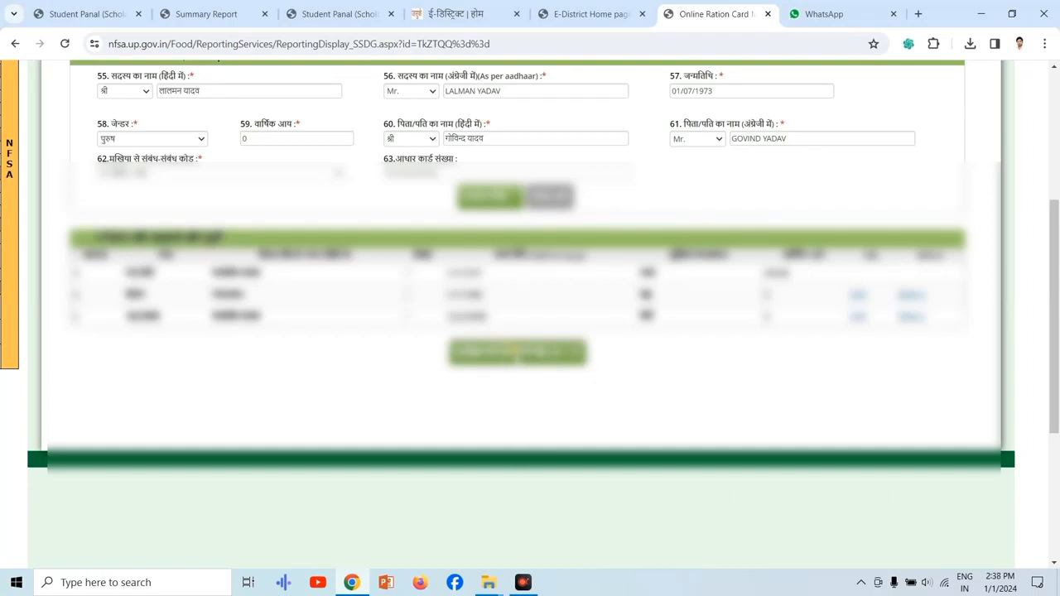
click(523, 355)
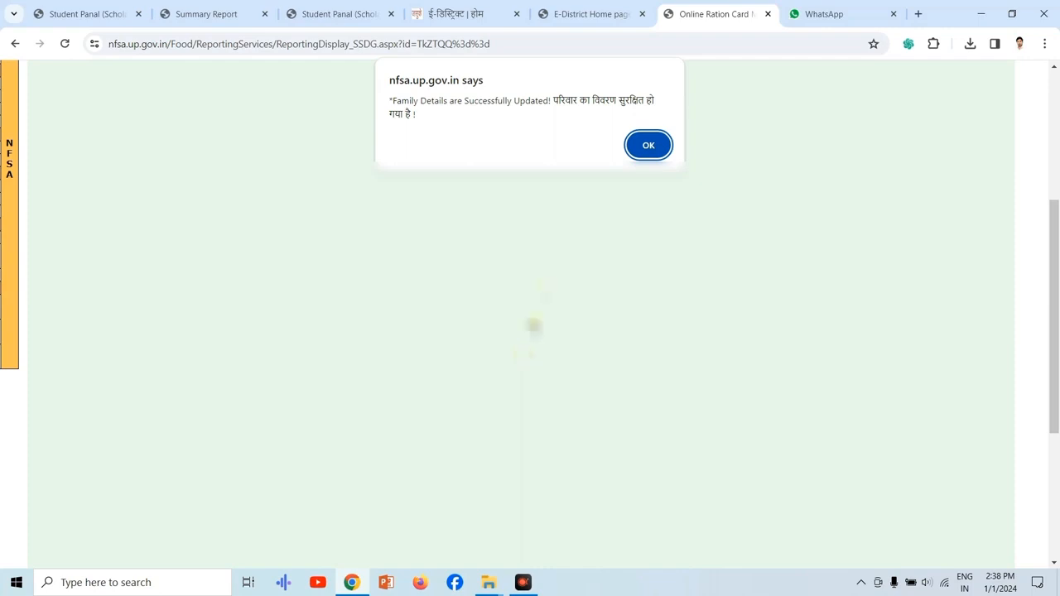
click(647, 145)
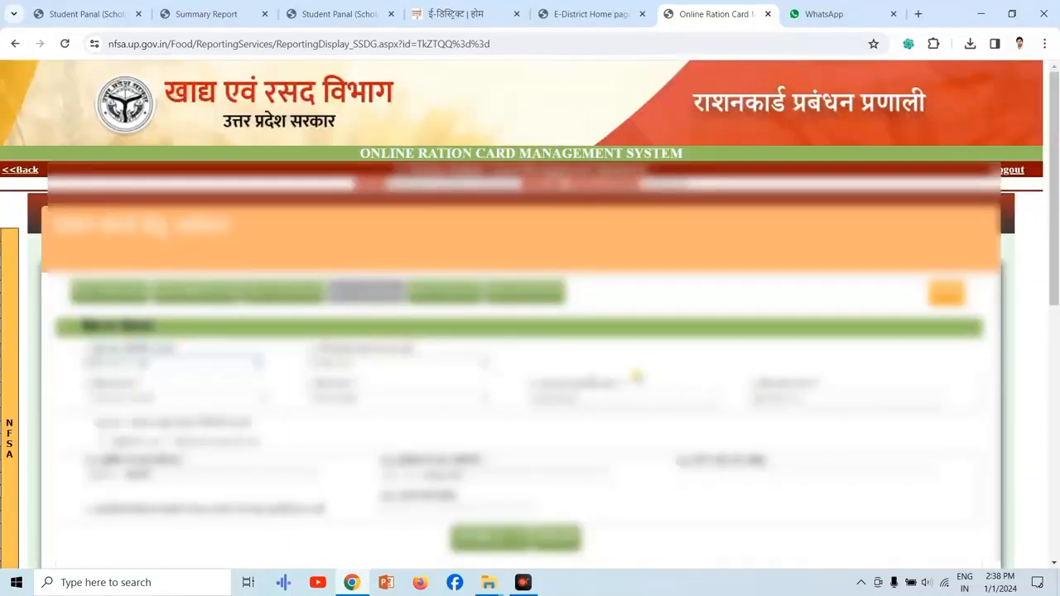
Return to Step 3: Family Details and start adding a new member with the member's name in Hindi.
click(269, 293)
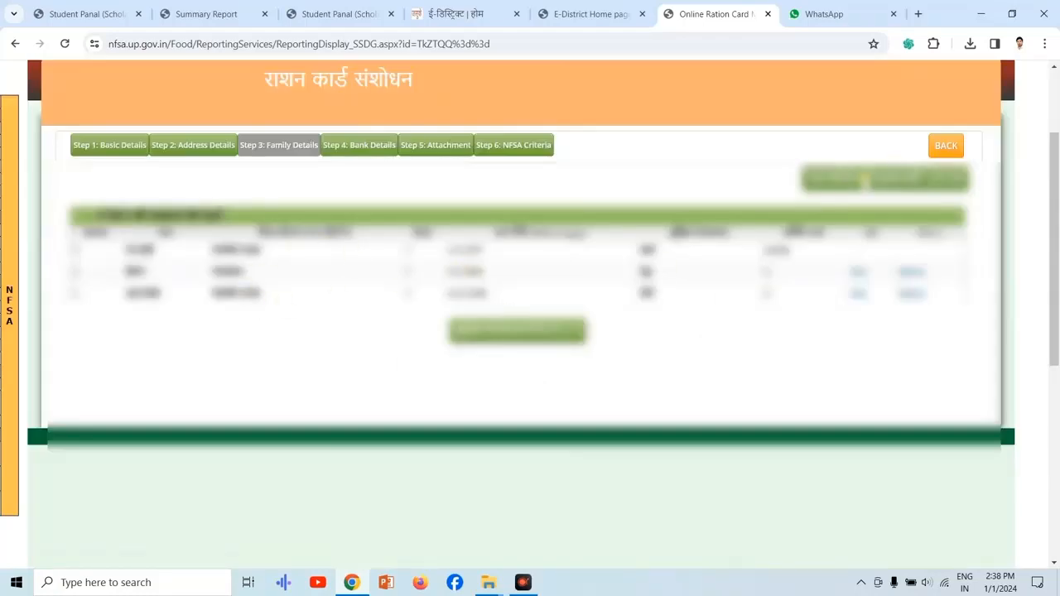
click(864, 180)
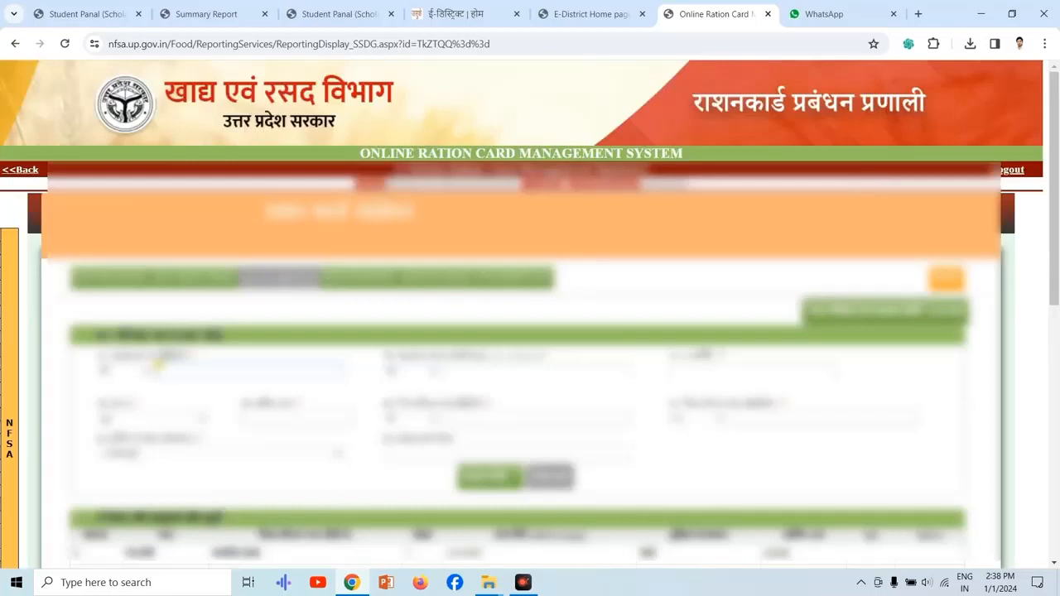
key(alt+shift)
text(geeta)
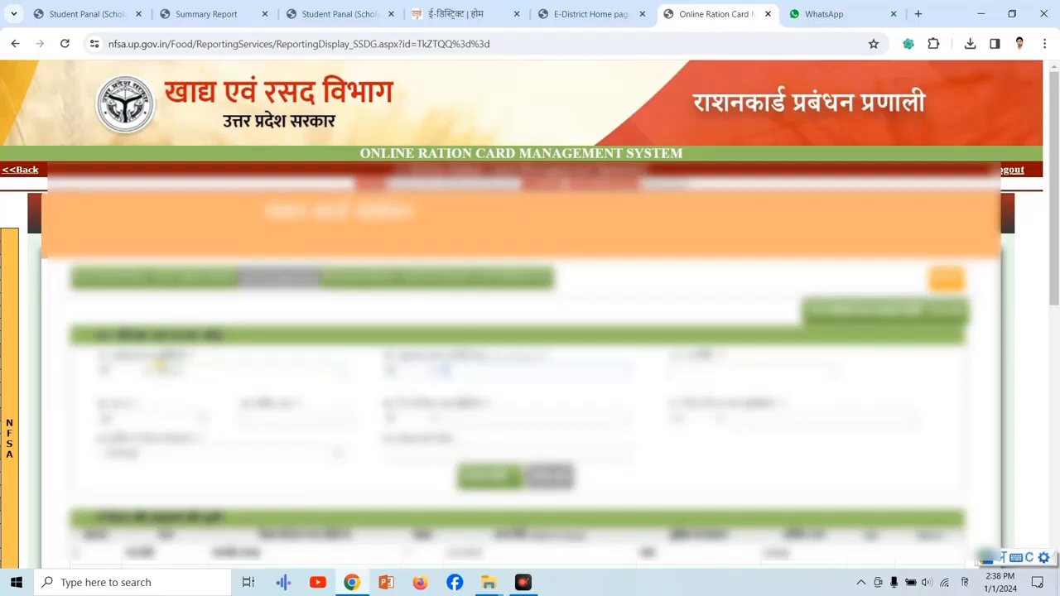
Enter this member's date of birth, then choose the gender and fill in the annual income.
key(alt+shift)
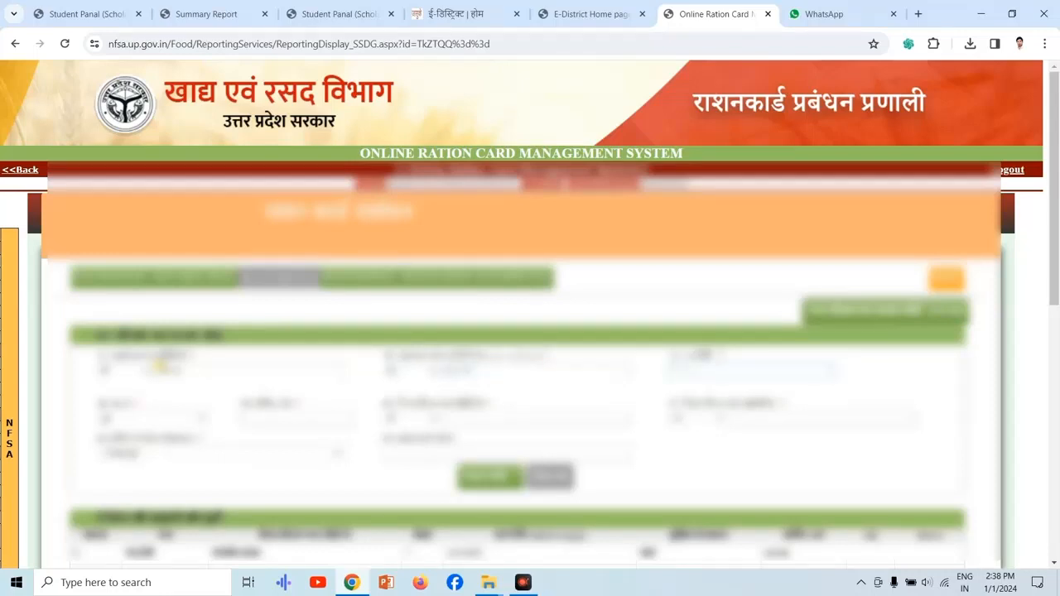
text(0/01)
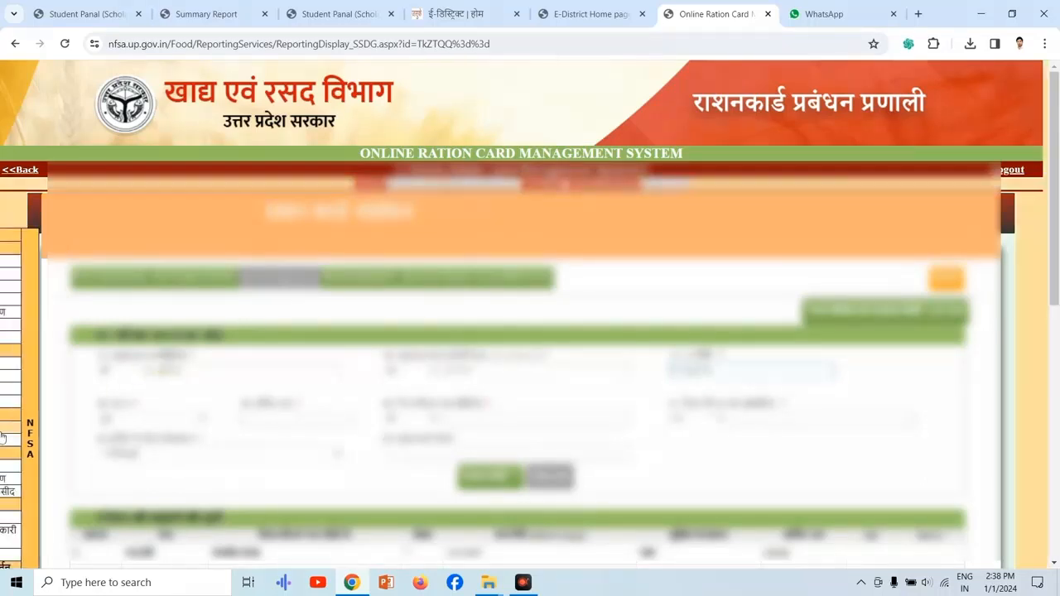
click(166, 420)
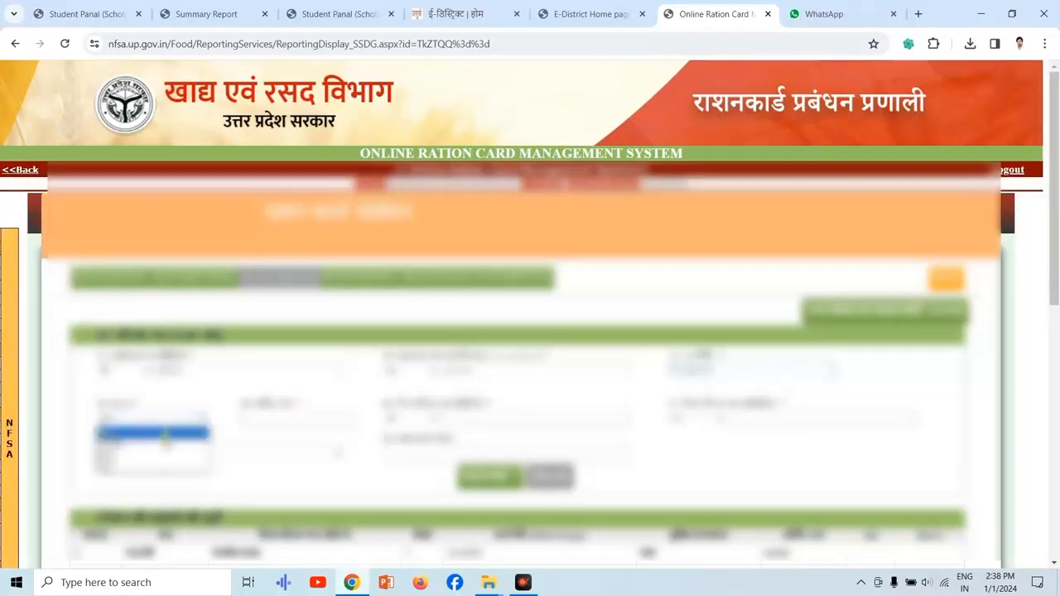
click(157, 454)
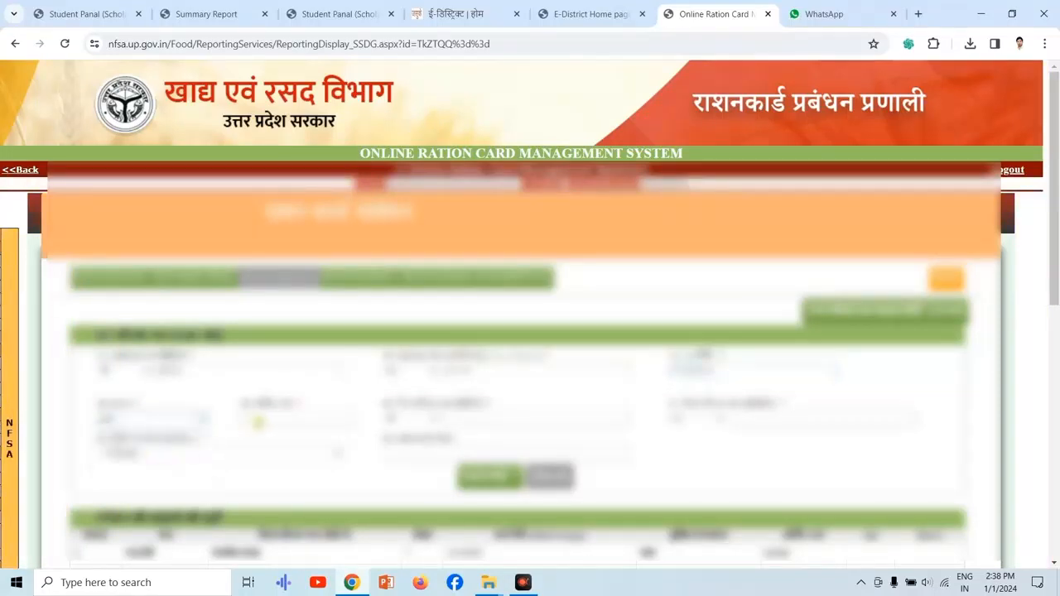
click(267, 416)
click(298, 445)
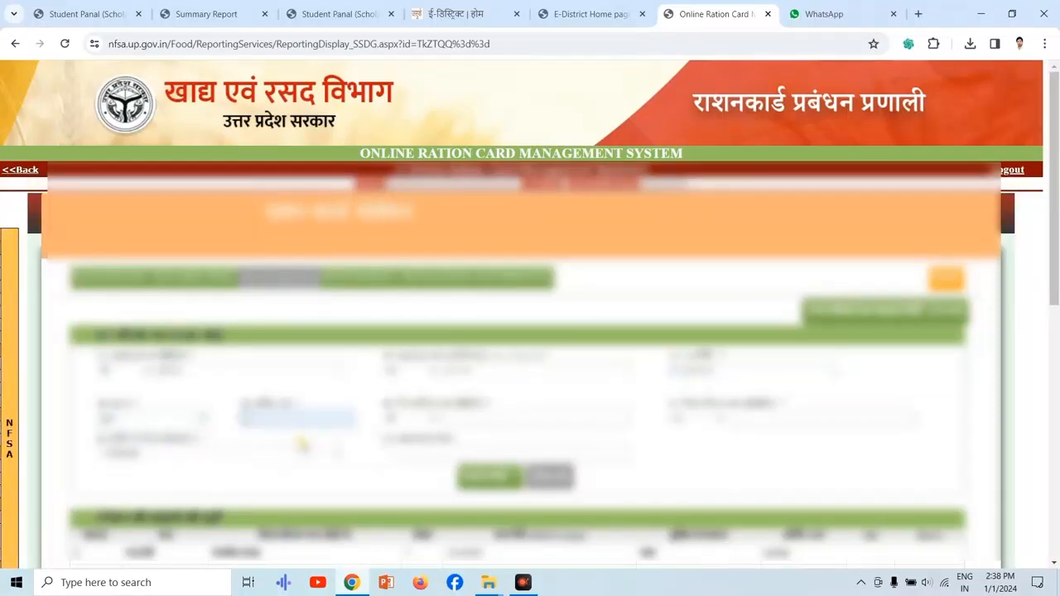
Enter this member's father's or husband's name in Hindi letters.
click(483, 421)
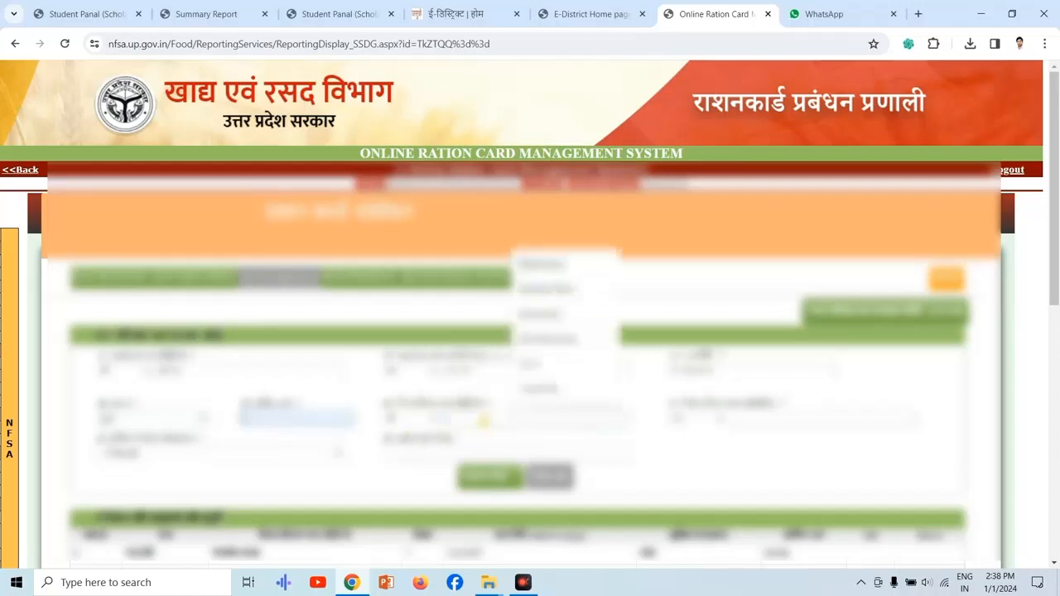
key(alt+shift)
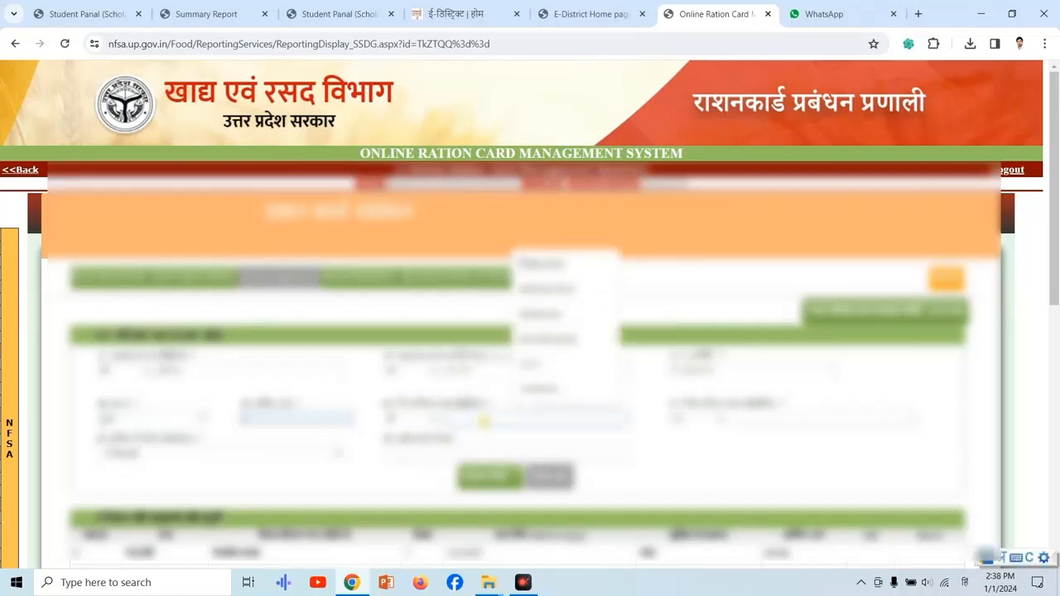
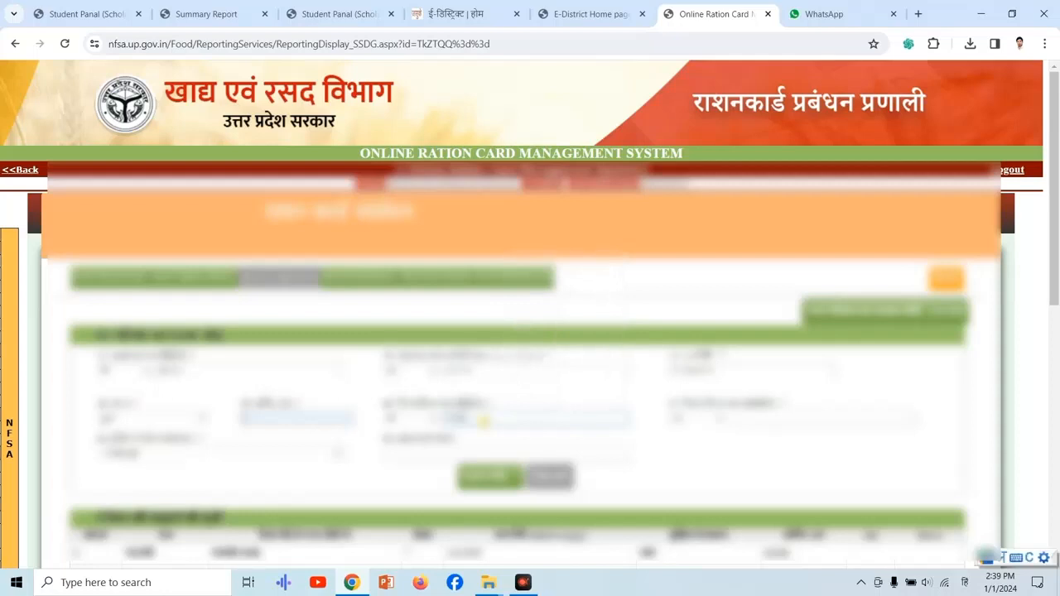
Enter this member's father's or husband's name in English letters.
drag(817, 421, 695, 421)
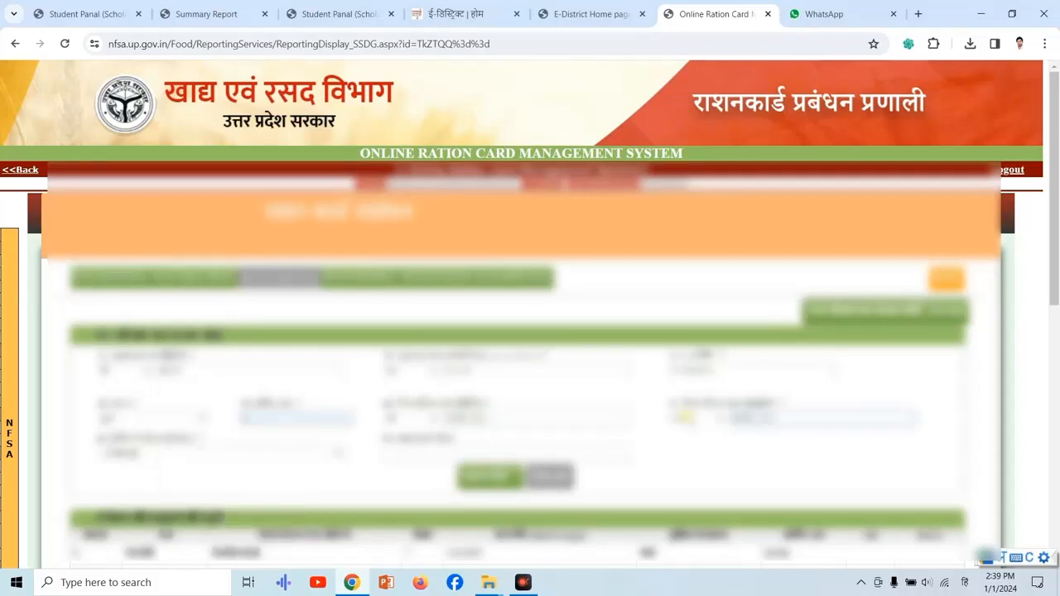
key(alt+shift)
key(BackSpace)
key(BackSpace)
key(BackSpace)
key(BackSpace)
key(BackSpace)
key(BackSpace)
key(BackSpace)
key(BackSpace)
key(BackSpace)
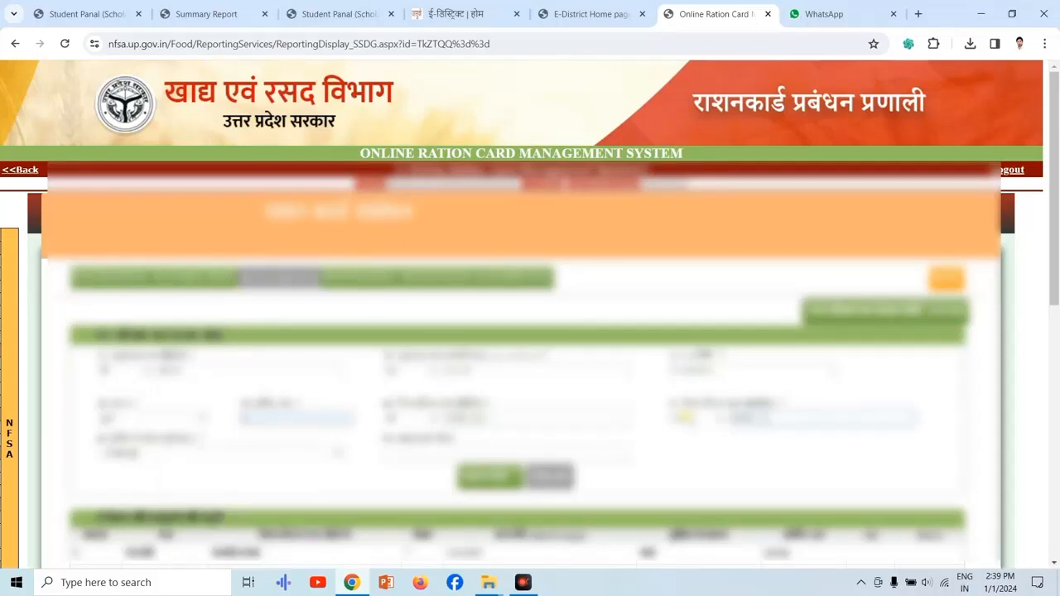
key(BackSpace)
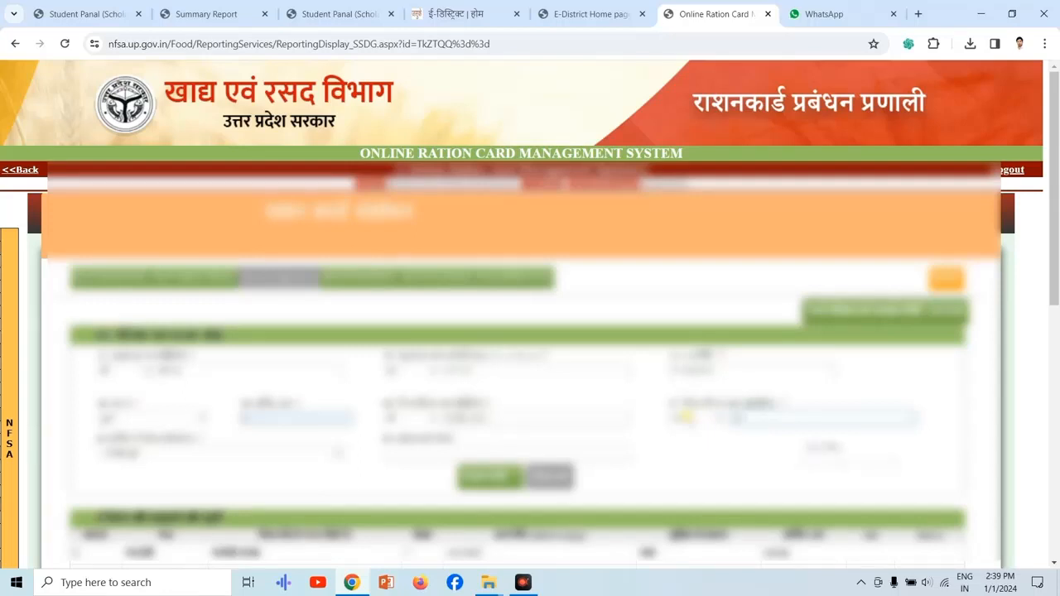
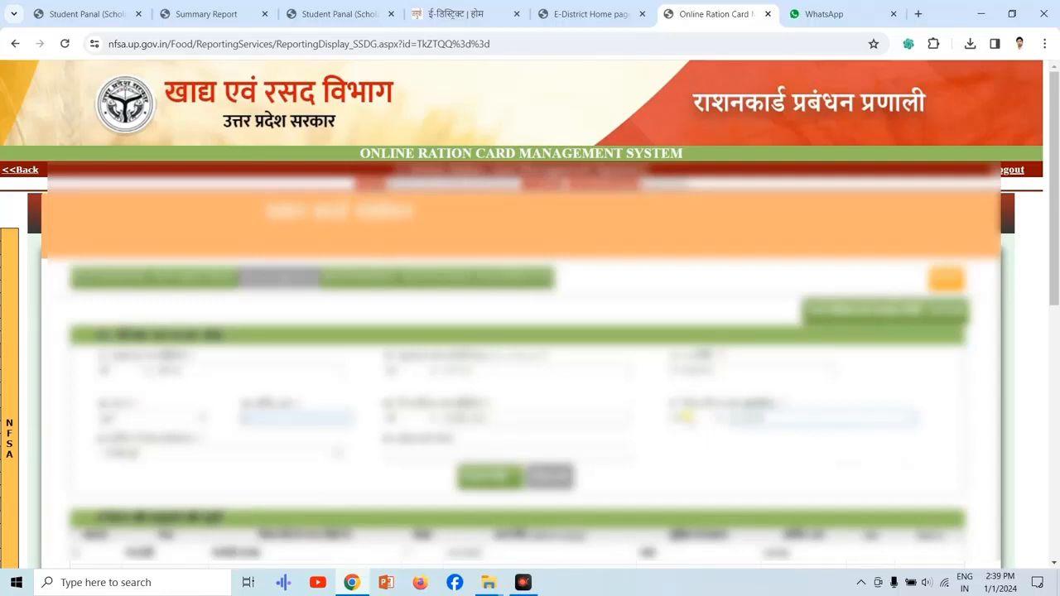
Choose this member's relationship to the head of the family and fill in the Aadhaar number.
click(267, 453)
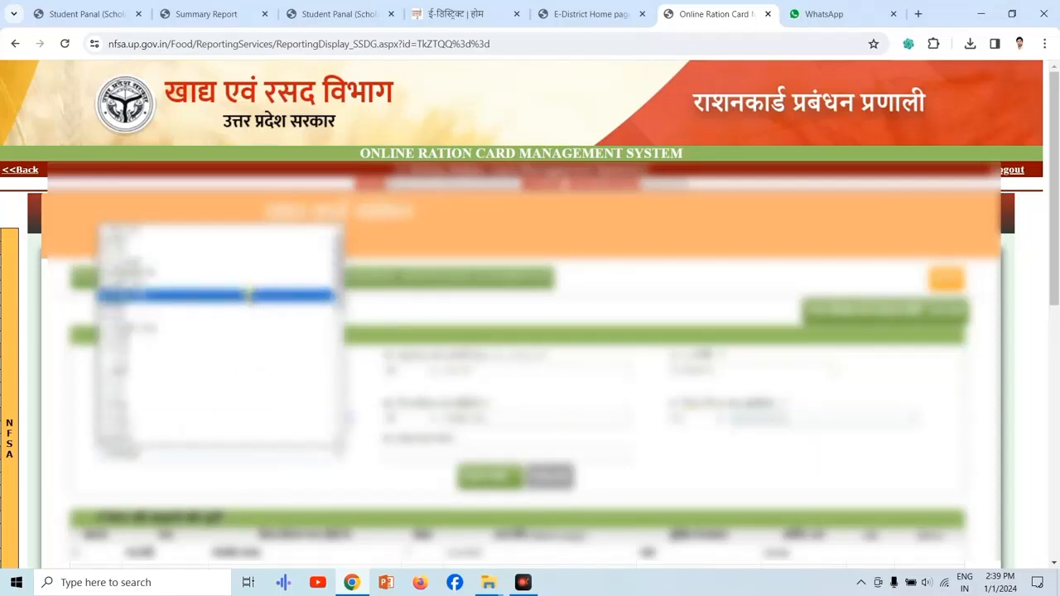
click(248, 294)
click(243, 453)
click(222, 297)
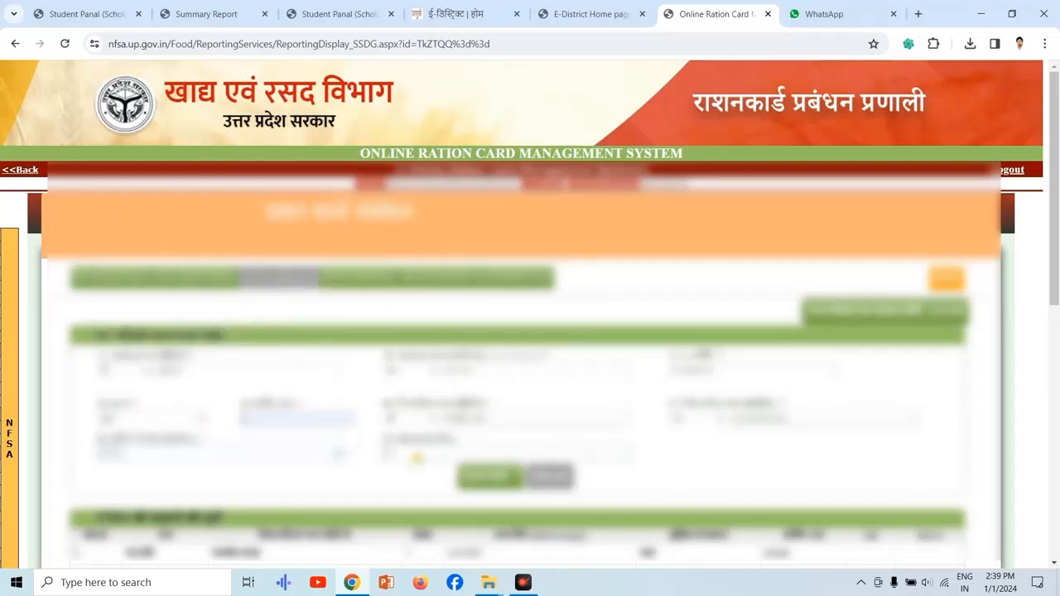
click(417, 458)
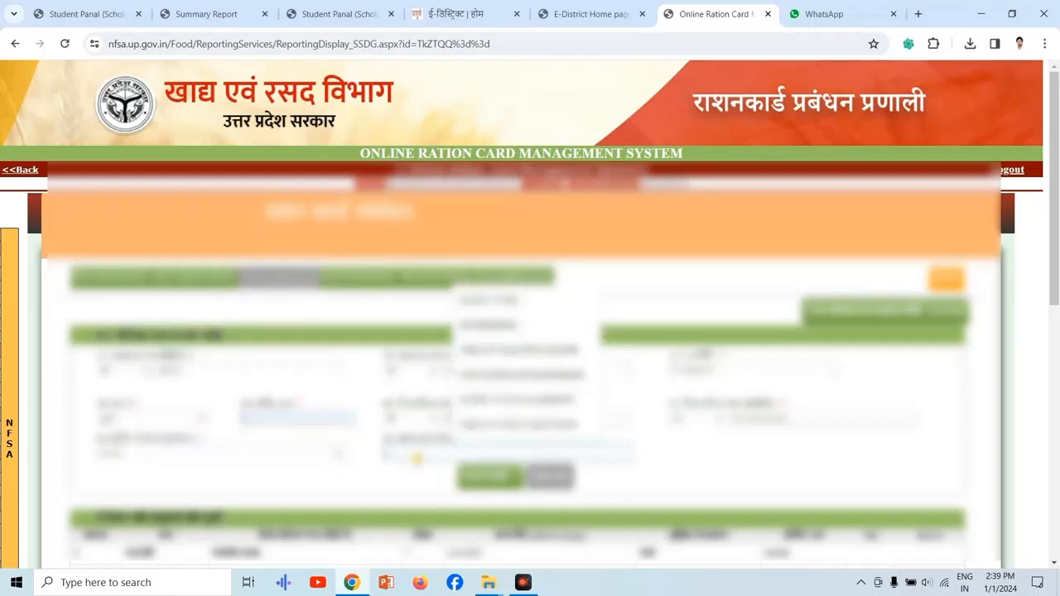
click(417, 459)
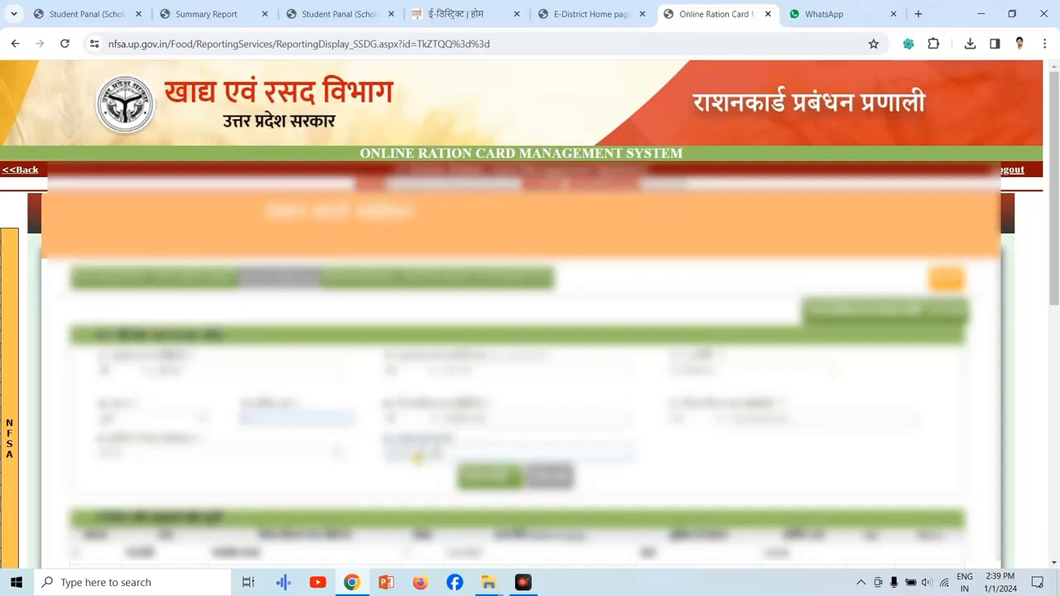
Add the completed member to the family list and save the family details.
click(500, 478)
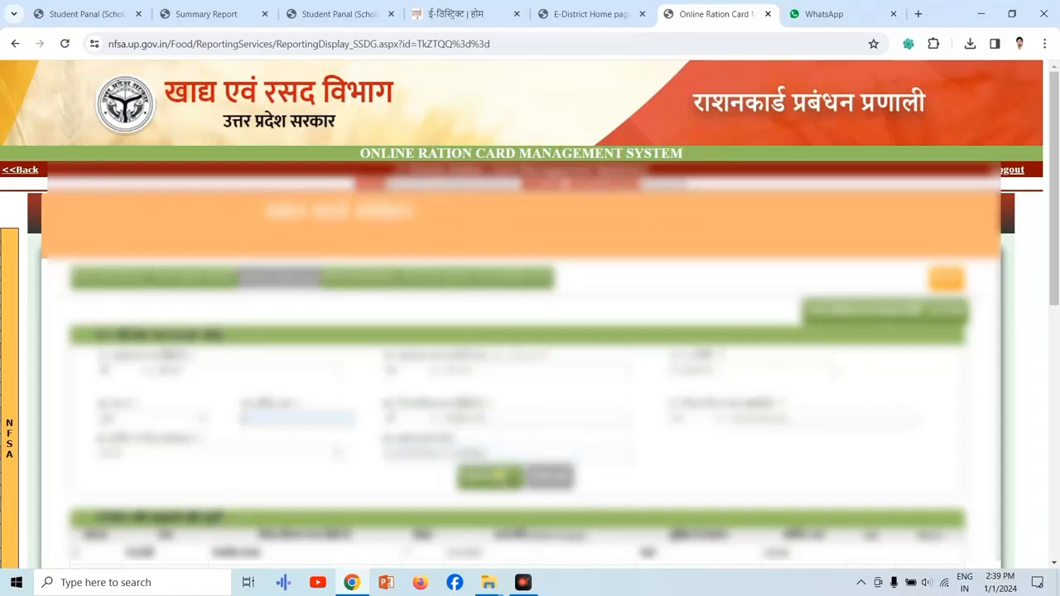
click(501, 478)
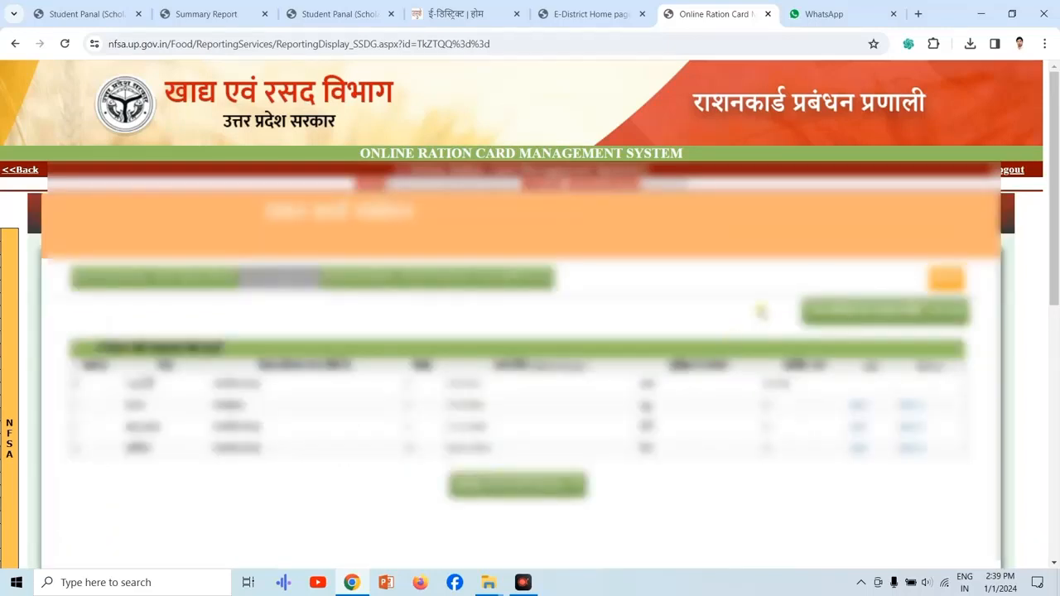
click(483, 489)
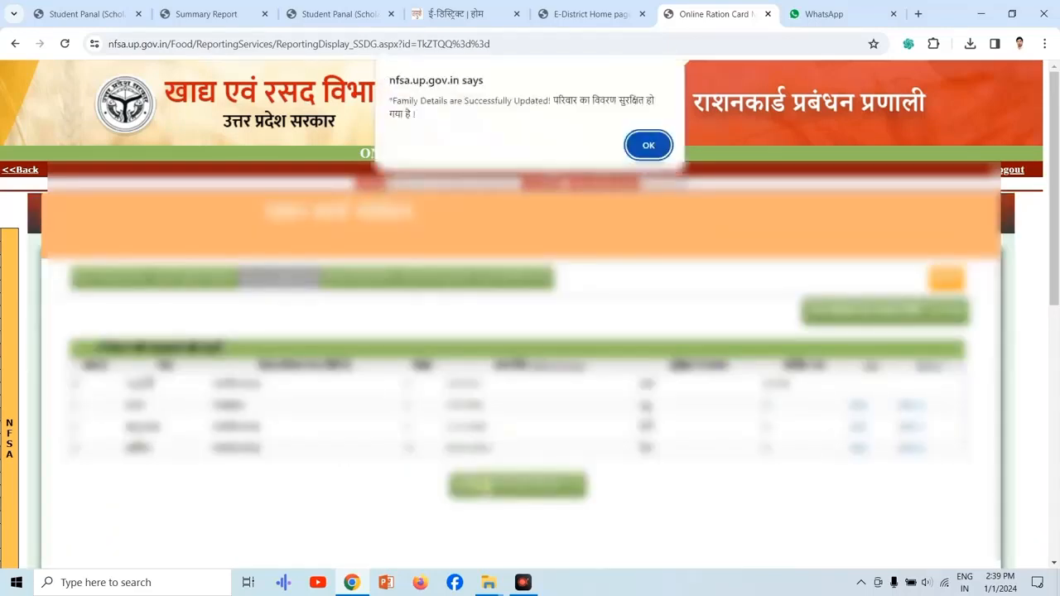
click(642, 146)
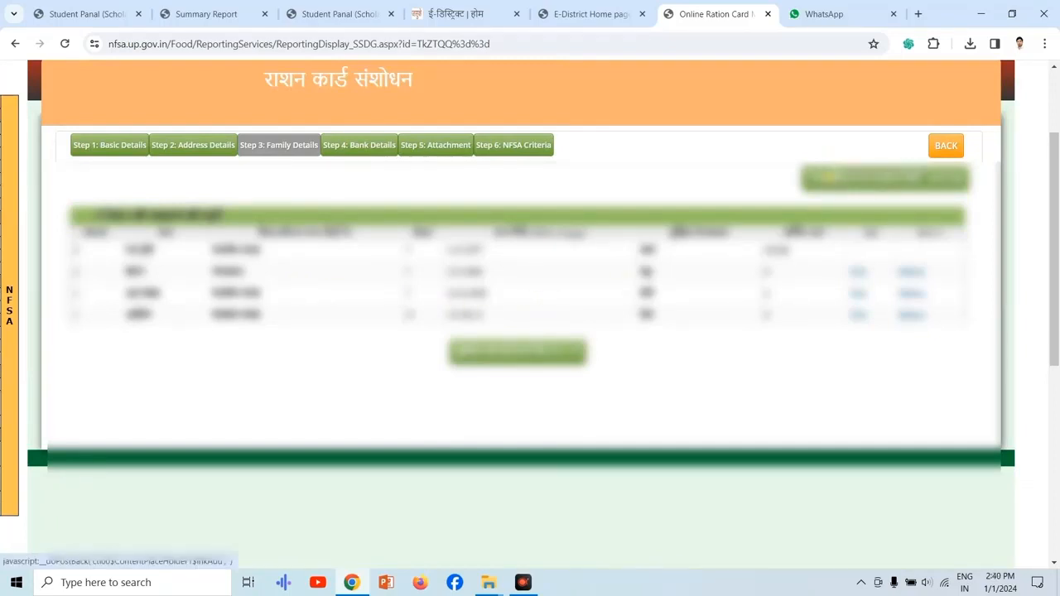
Start adding another family member and choose the title for both the Hindi and the English name.
click(831, 180)
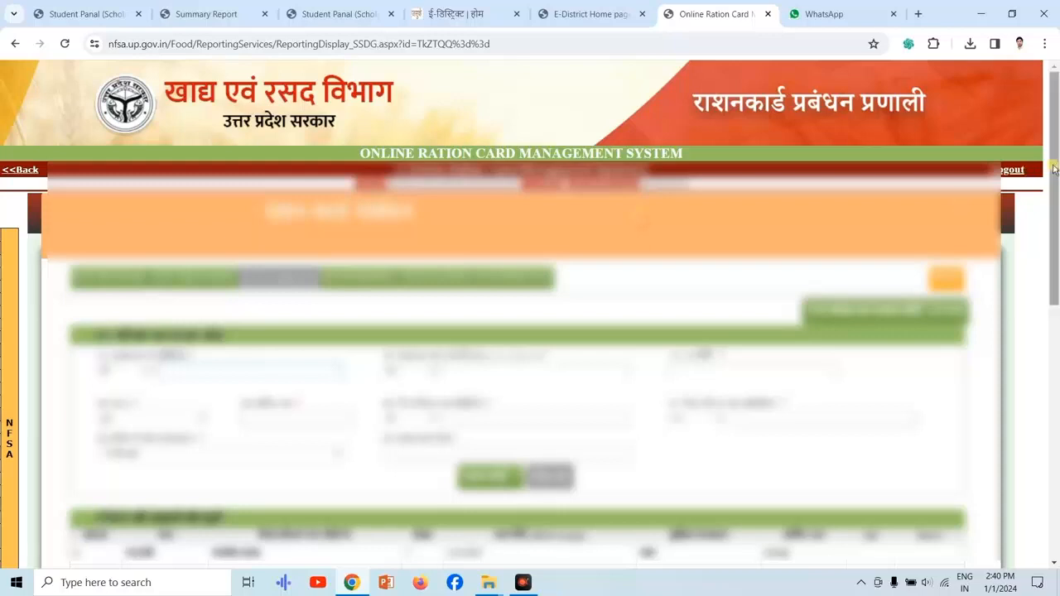
drag(1055, 171, 1055, 256)
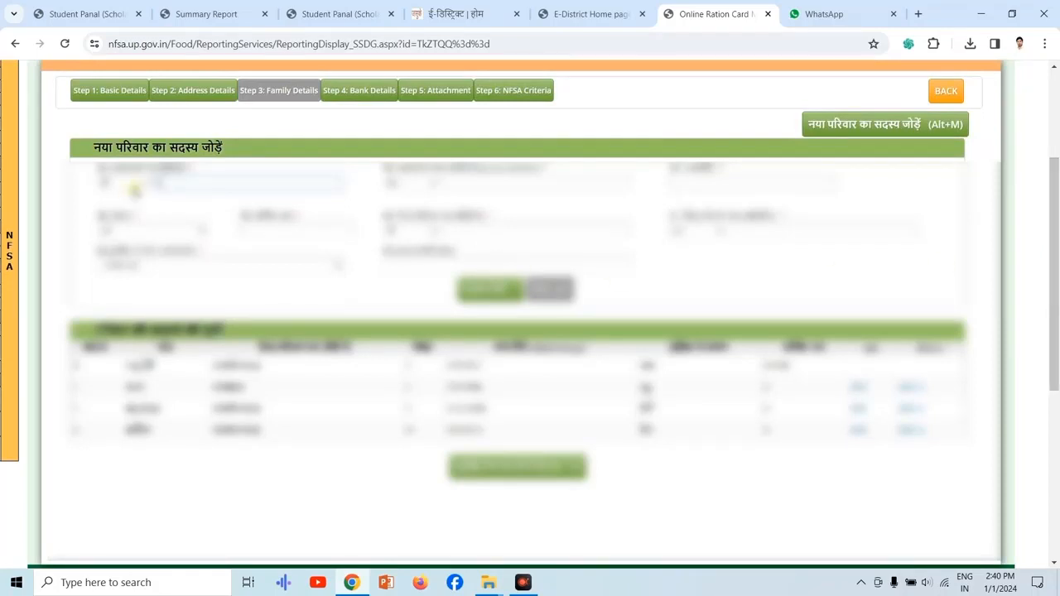
click(131, 189)
click(124, 218)
click(395, 189)
click(412, 219)
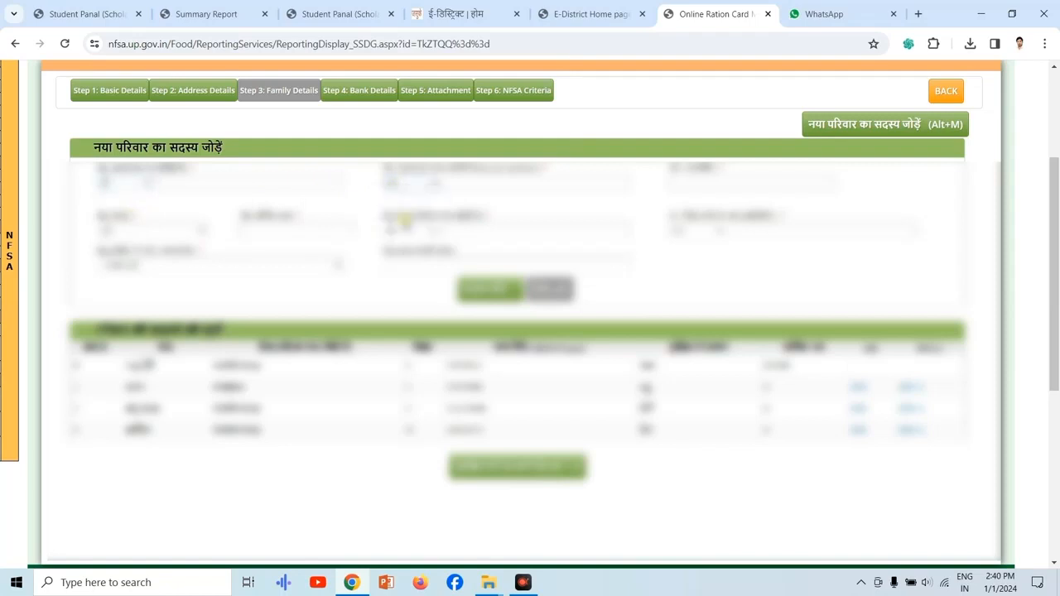
Enter the new member's name in Hindi letters.
click(289, 181)
key(alt+shift)
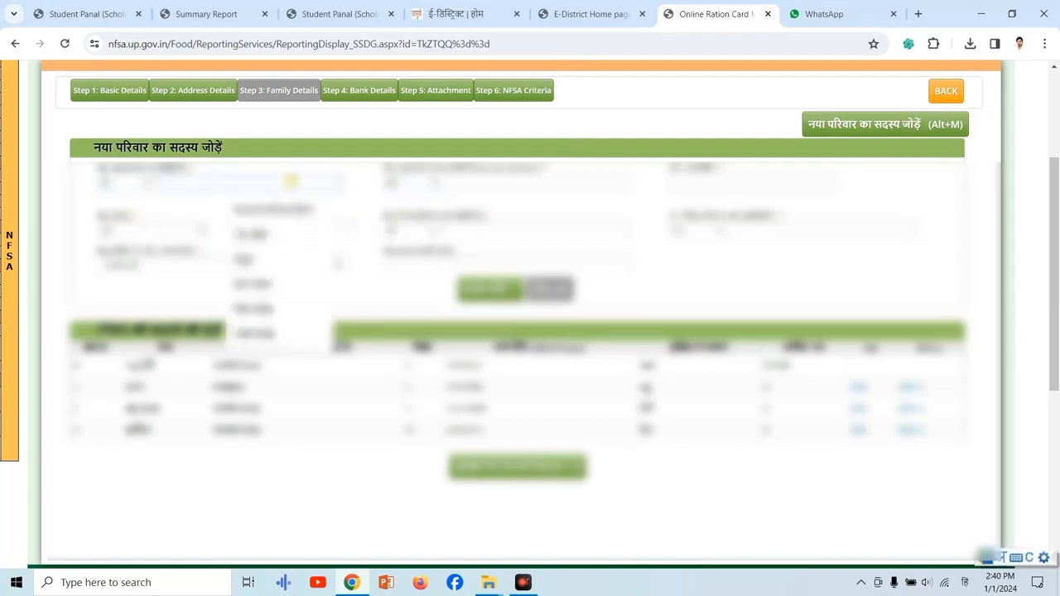
key(space)
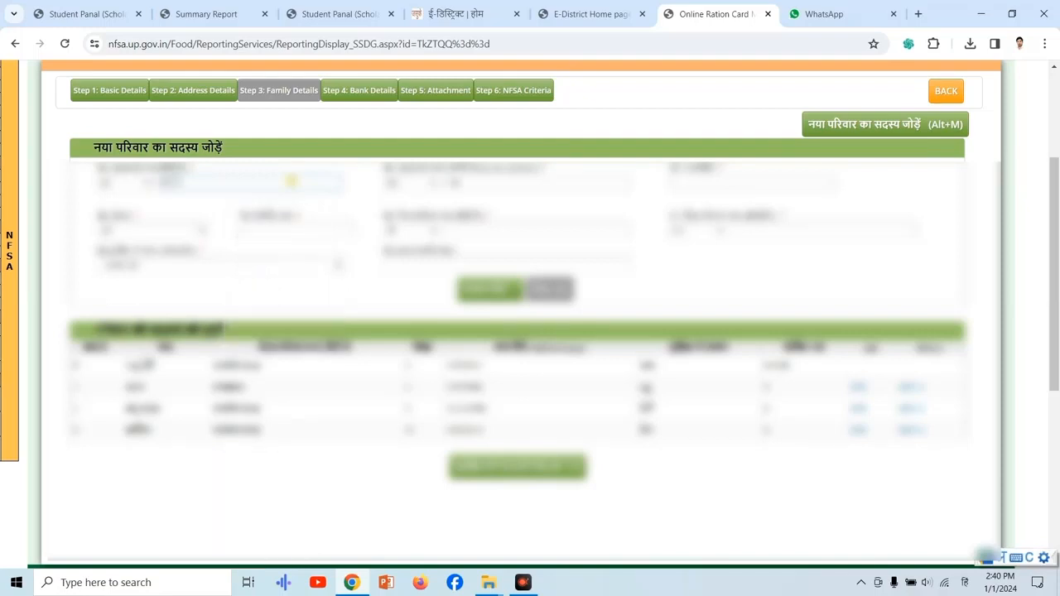
Replace the automatically filled English name with the new member's correctly spelled name.
drag(507, 177, 396, 192)
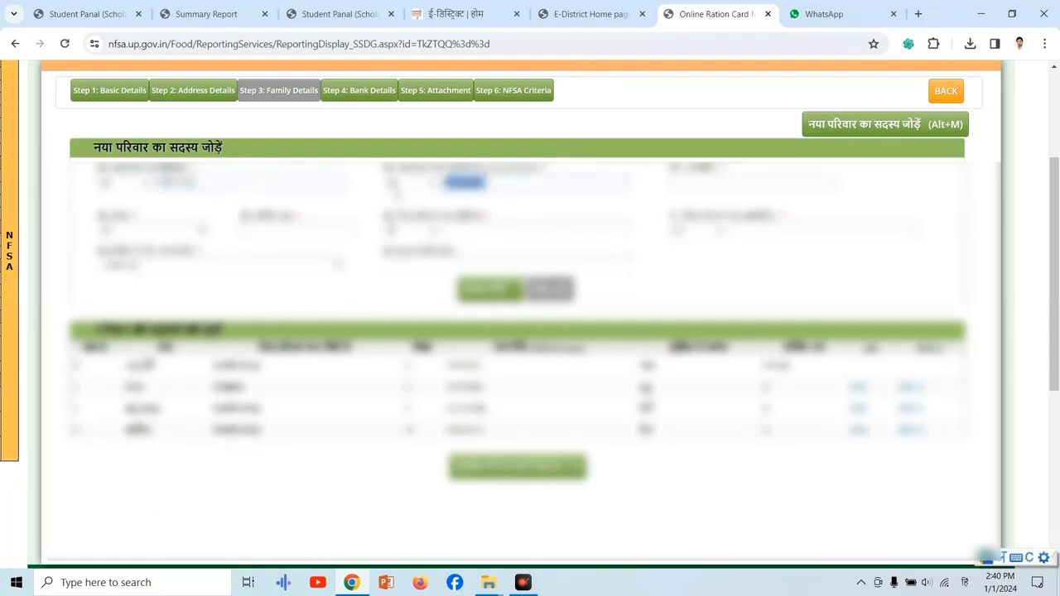
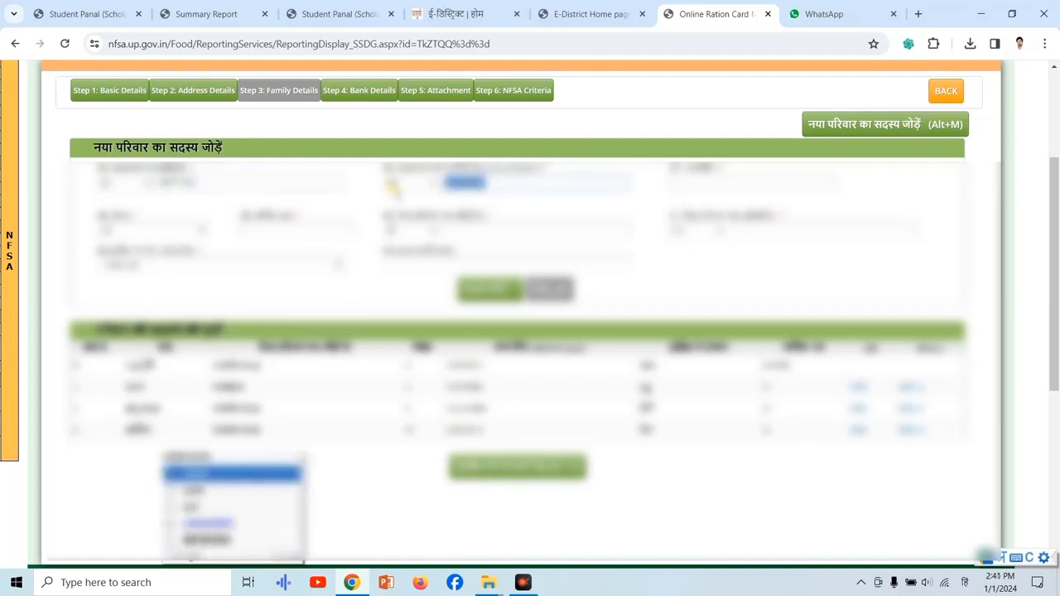
key(alt+shift)
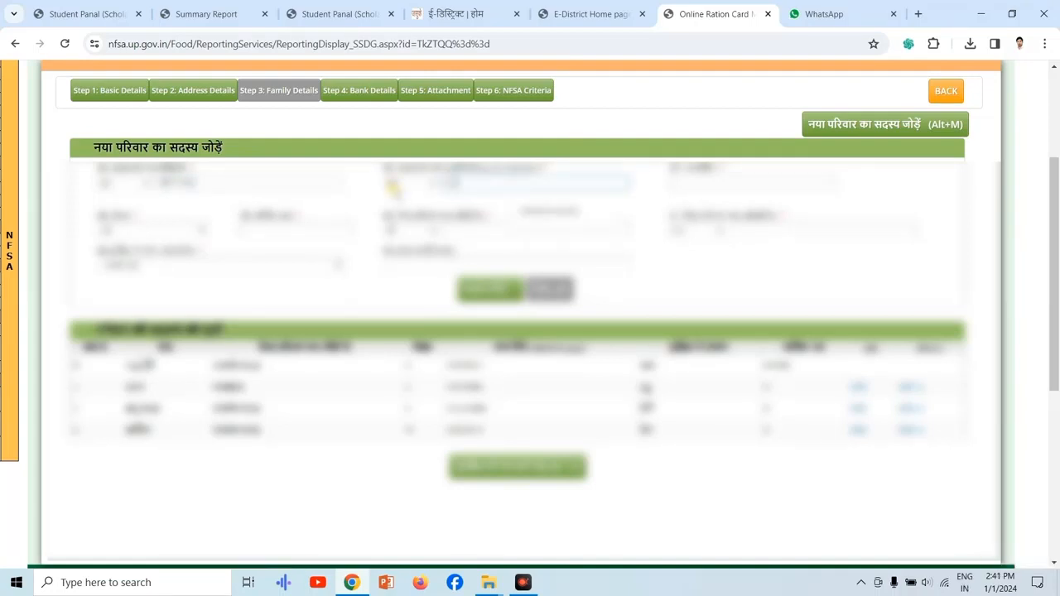
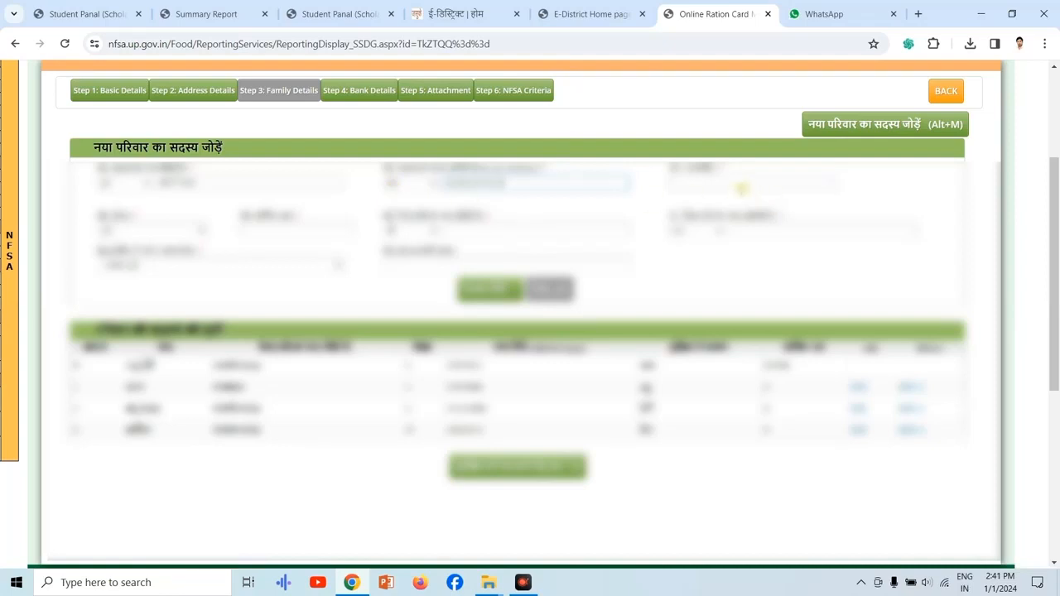
Enter the new member's date of birth, choose the gender and set the annual income to 0.
click(742, 189)
text(0)
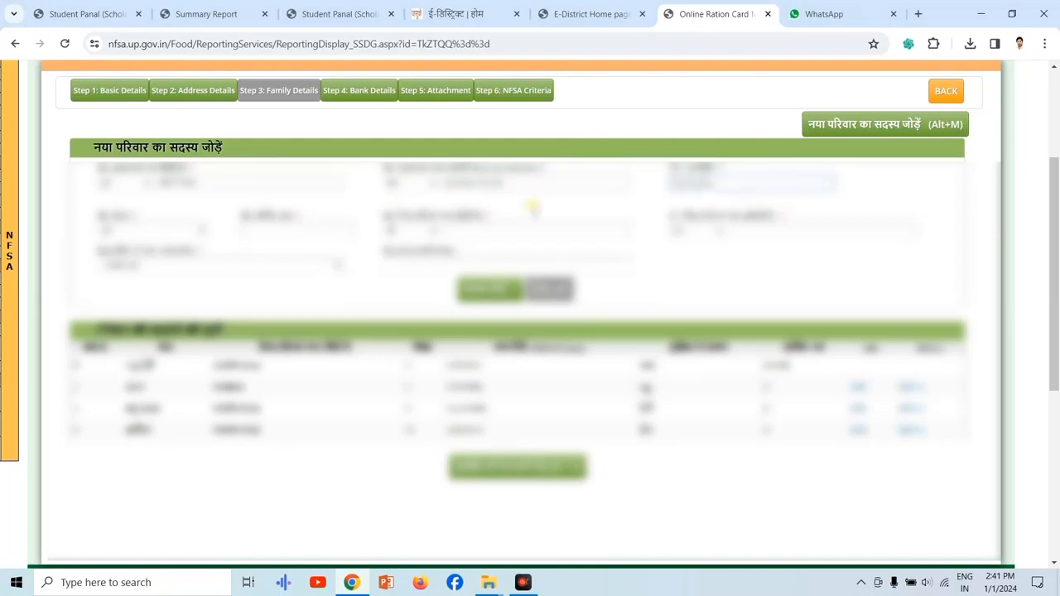
click(169, 237)
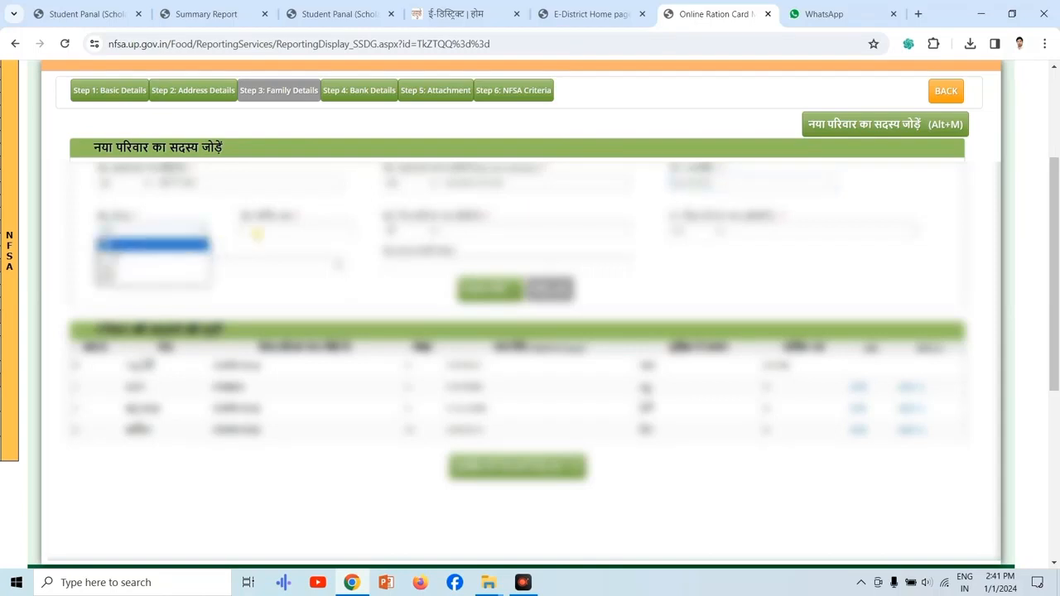
click(190, 265)
click(288, 236)
text(0)
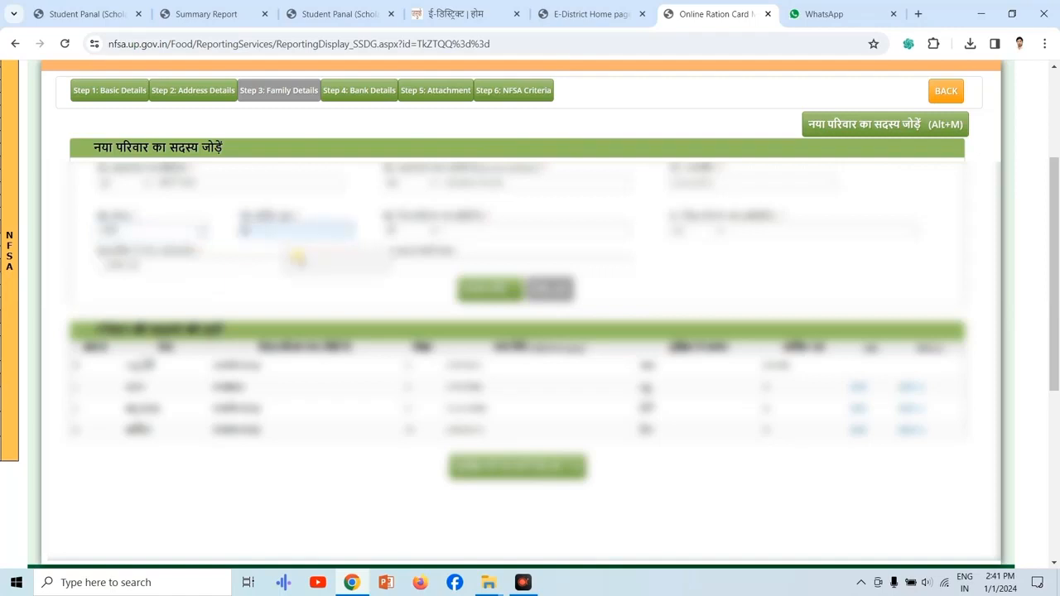
Fill in the new member's father's or husband's name in both Hindi and English letters.
click(487, 229)
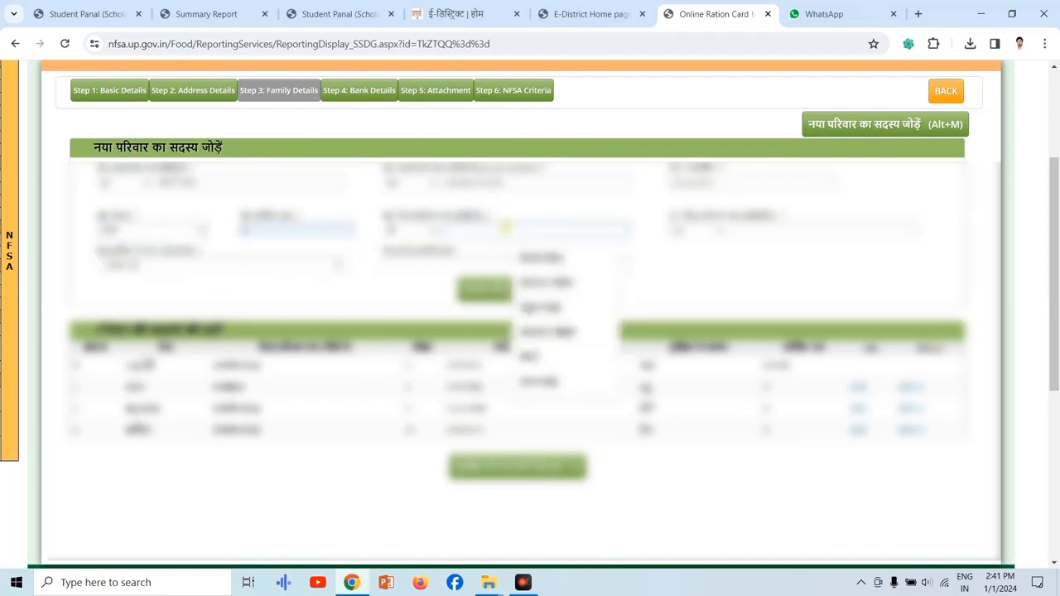
key(super+space)
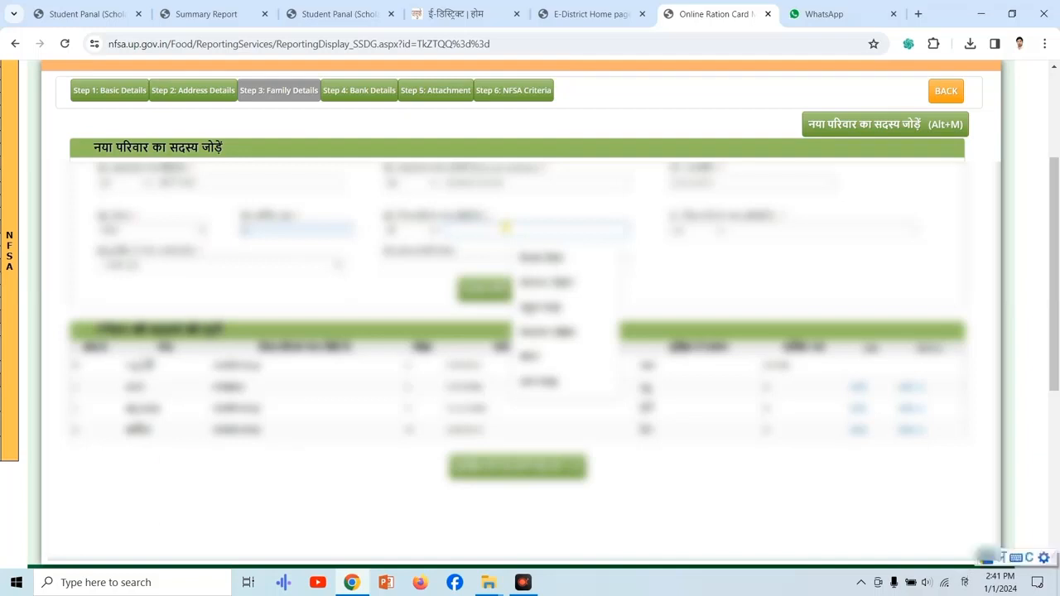
text(कैलाश)
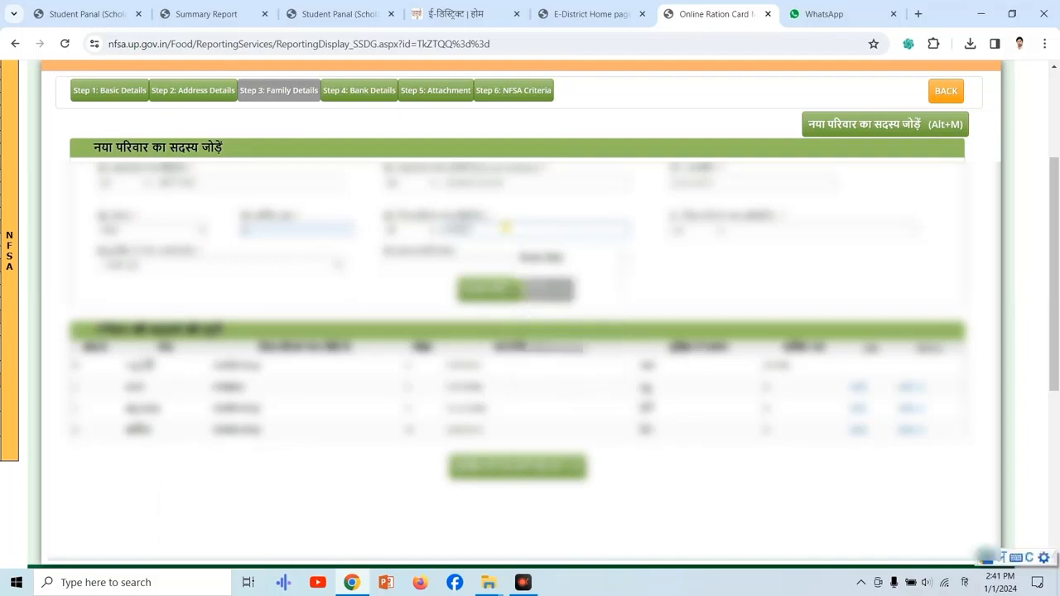
click(585, 260)
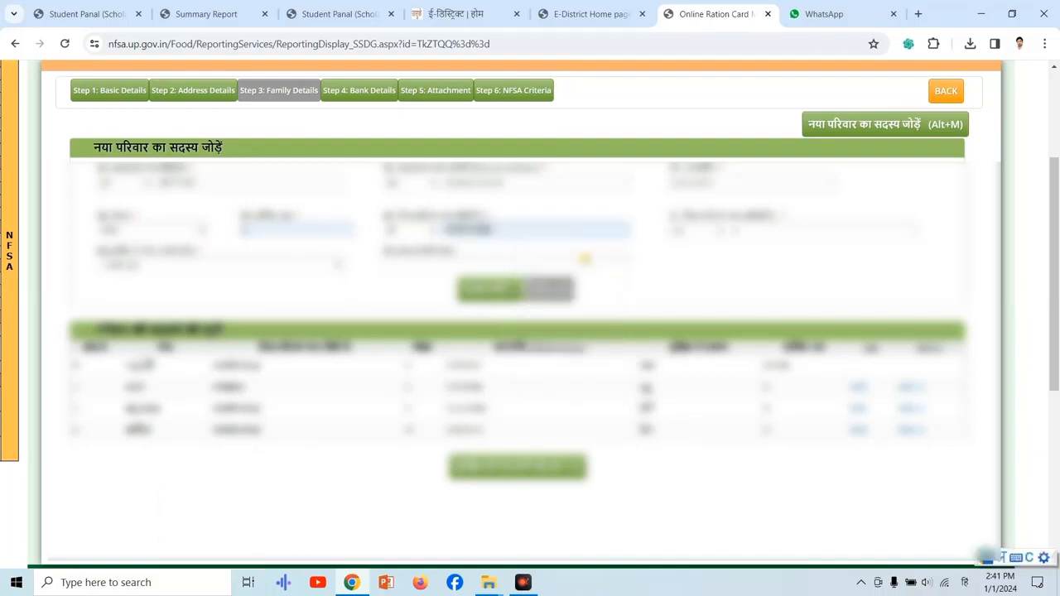
drag(743, 231, 666, 244)
key(super+space)
text(k)
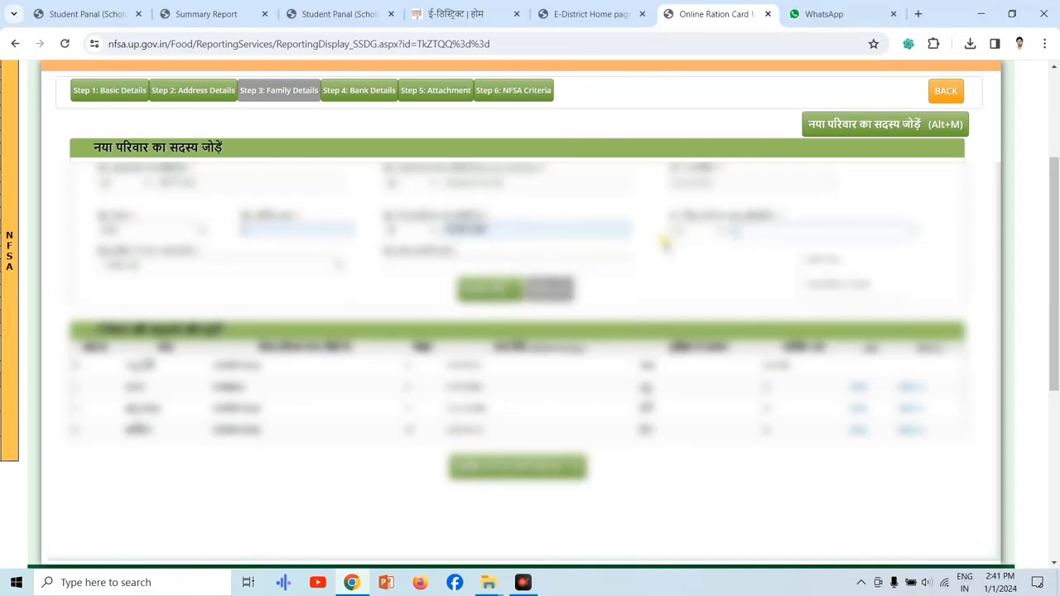
click(845, 292)
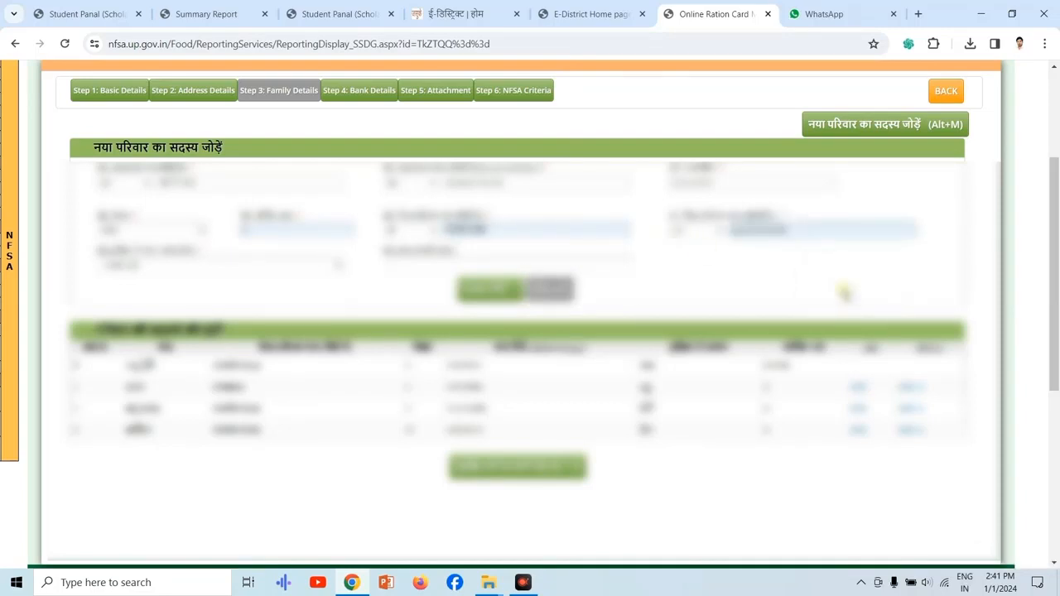
Select the new member's relationship to the head of the family and enter the member's Aadhaar number.
click(324, 266)
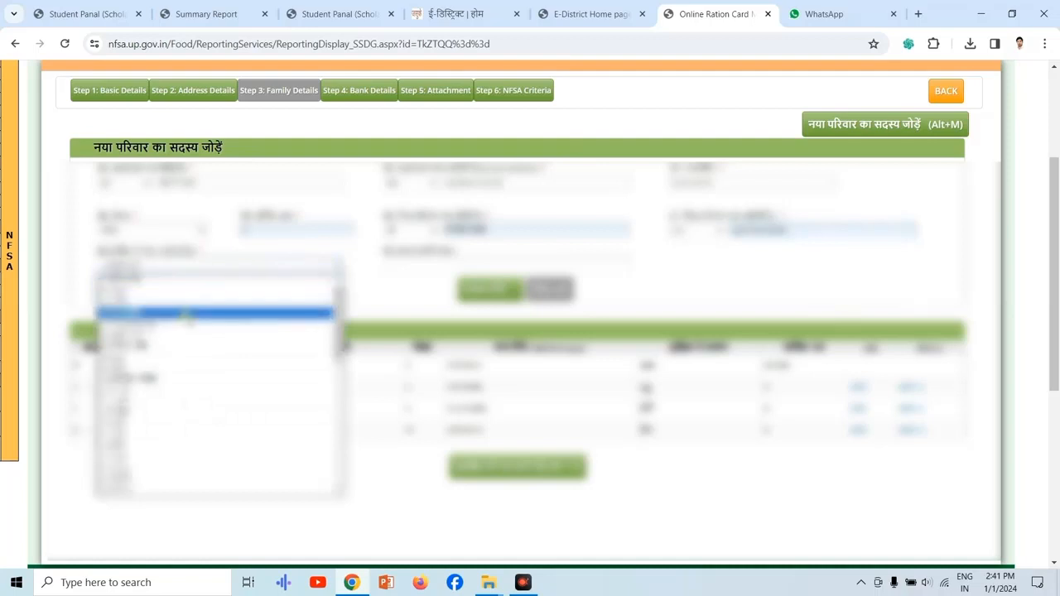
click(166, 367)
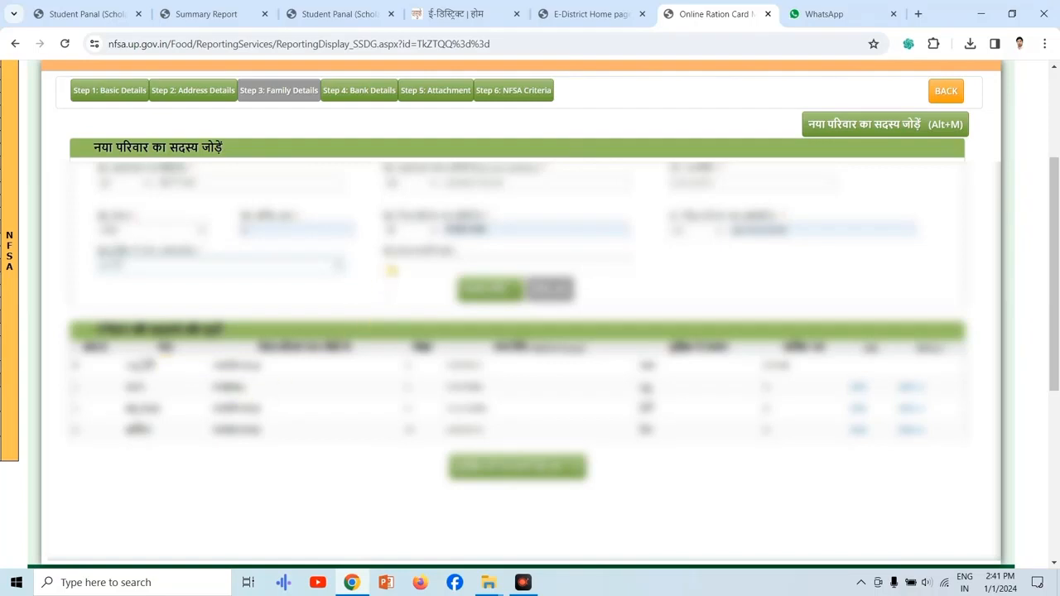
click(391, 270)
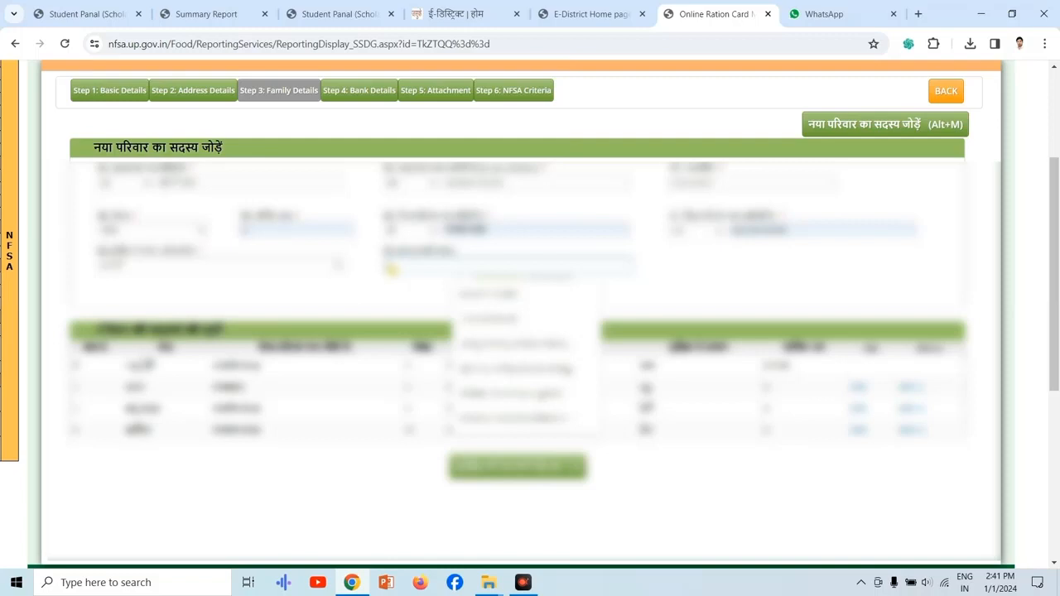
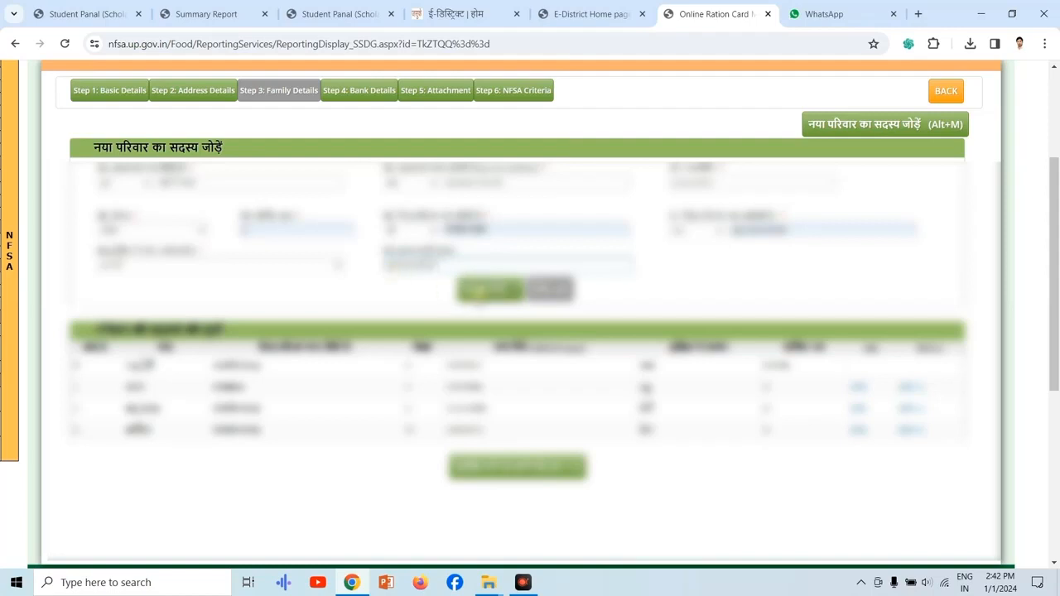
Save the new family member's details and acknowledge the update.
click(484, 293)
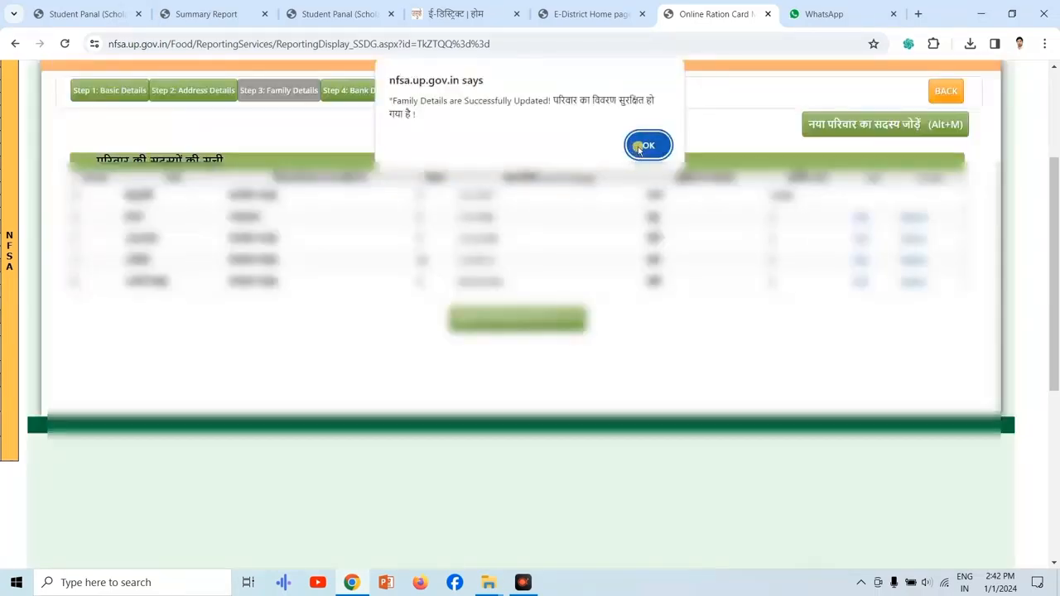
click(645, 146)
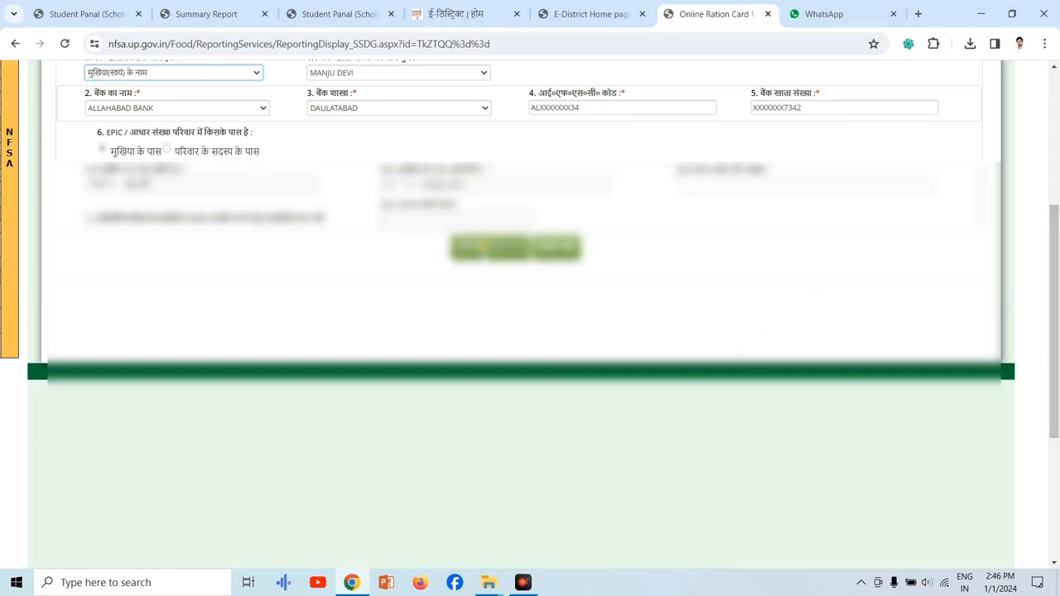
Save the bank details, and save the head of family's photo and attachments.
click(483, 249)
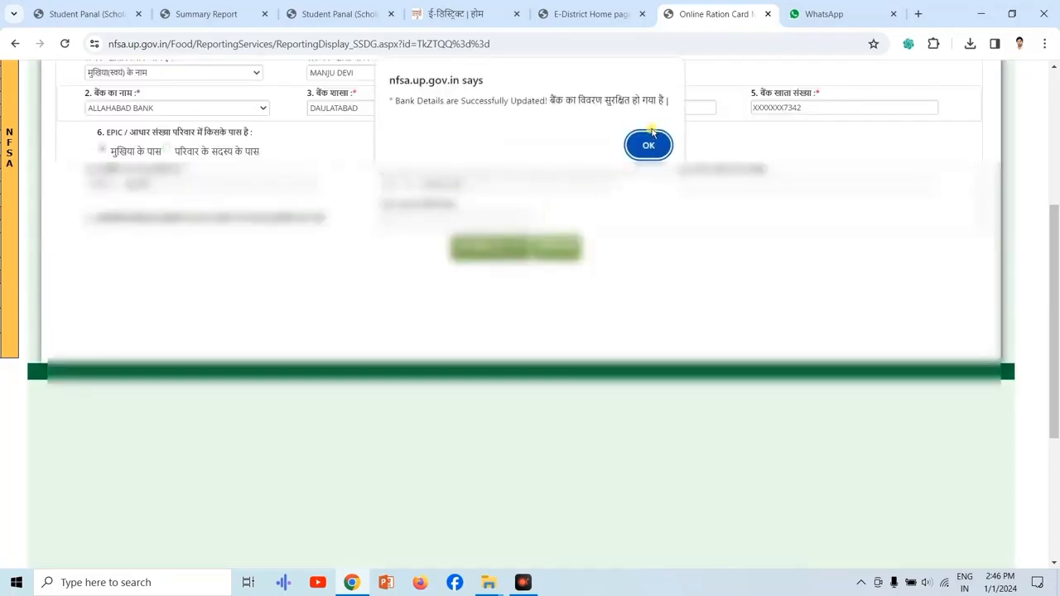
click(649, 142)
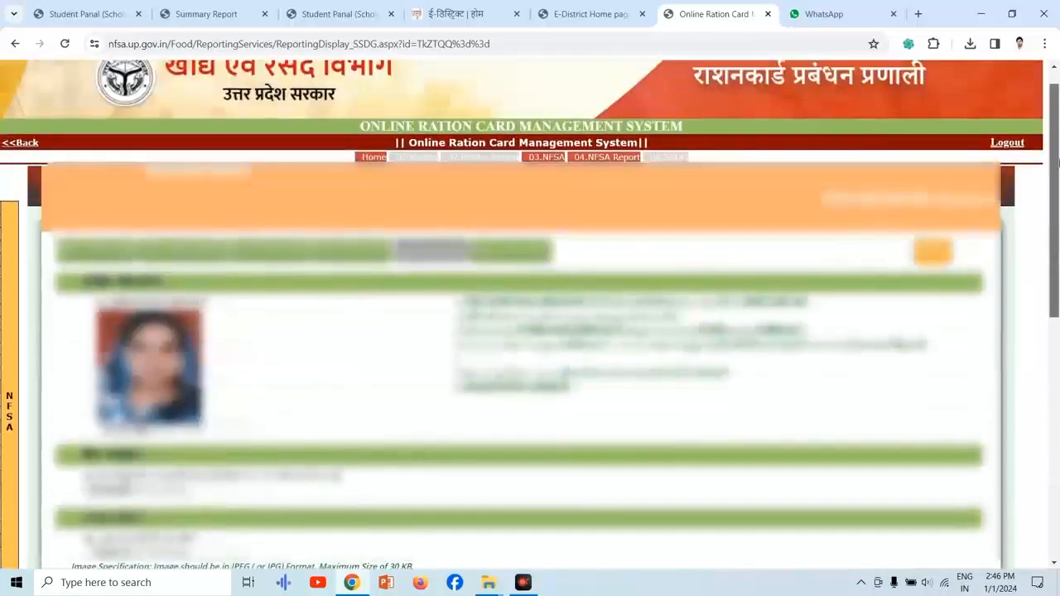
scroll(1058, 163, down, 2)
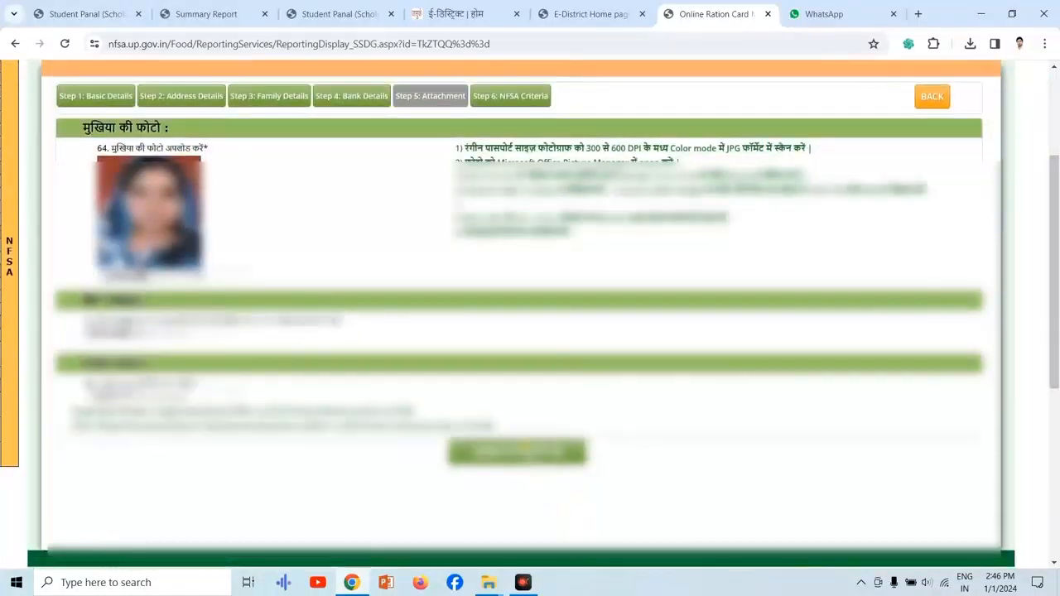
click(524, 449)
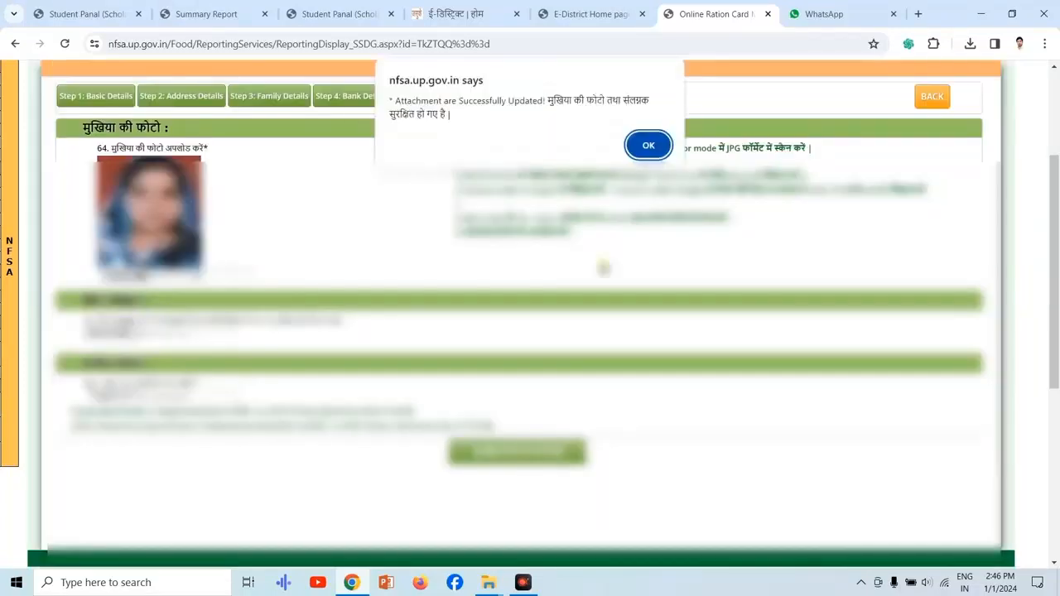
click(644, 150)
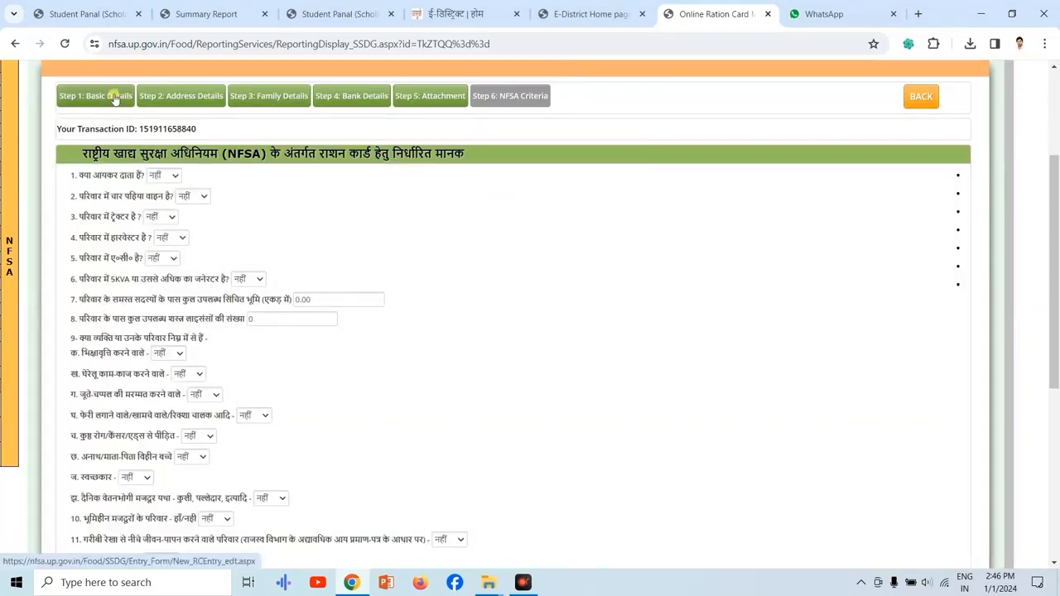
Review the application's Basic Details, Address Details and Family Details sections.
click(115, 98)
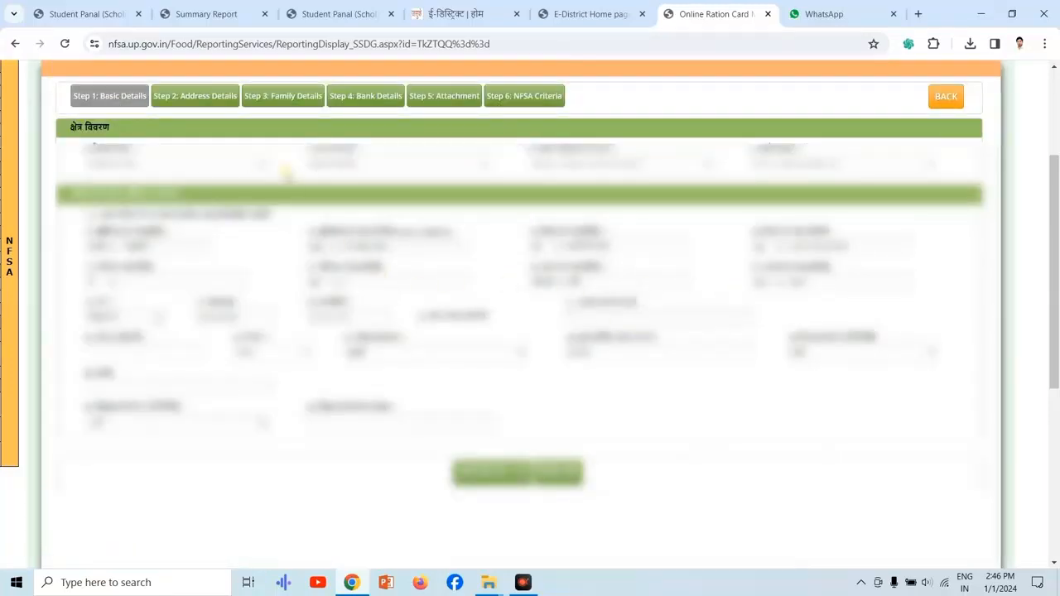
click(211, 103)
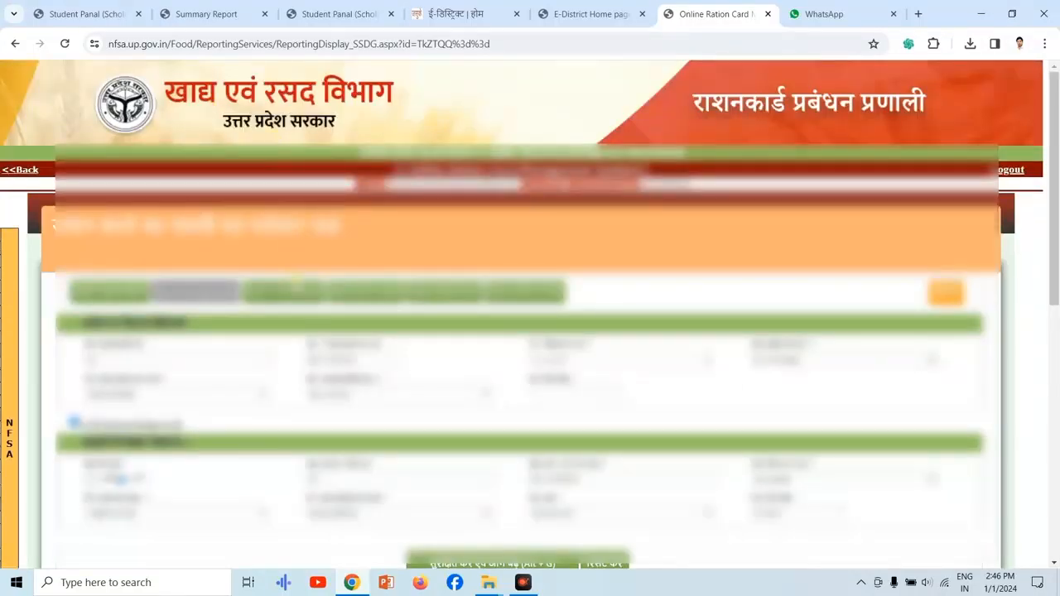
click(290, 294)
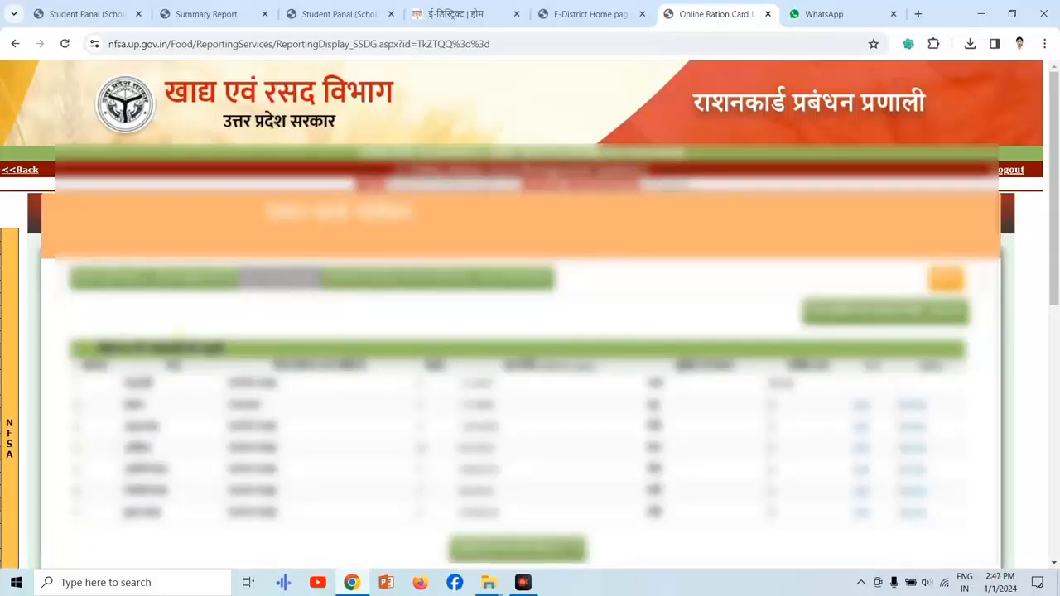
Open the NFSA 3.2.2 correction page and look up the application by Azamgarh district and its ration card number.
mouse_move(10, 389)
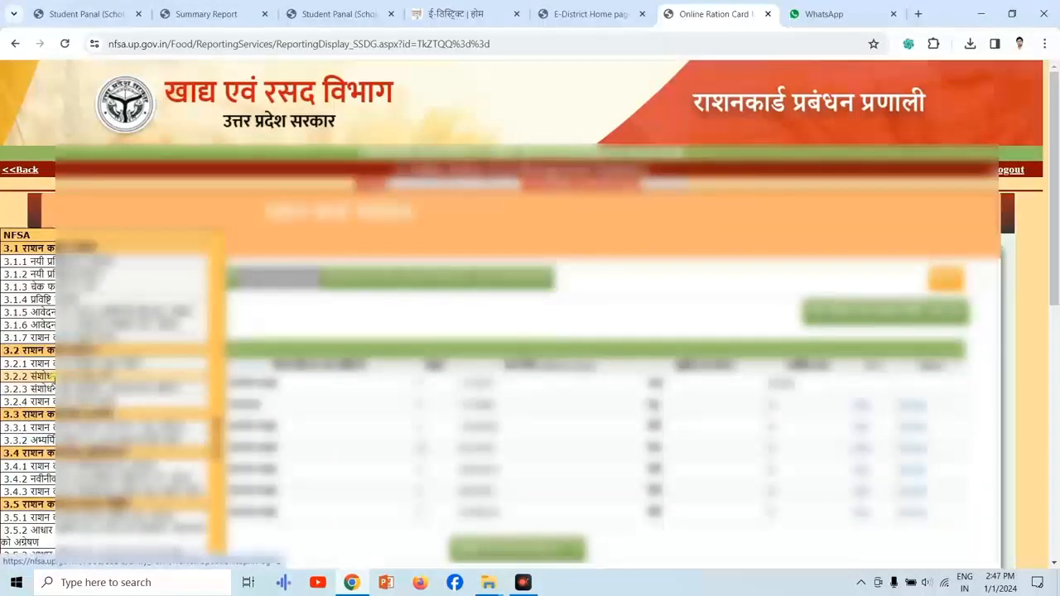
click(51, 377)
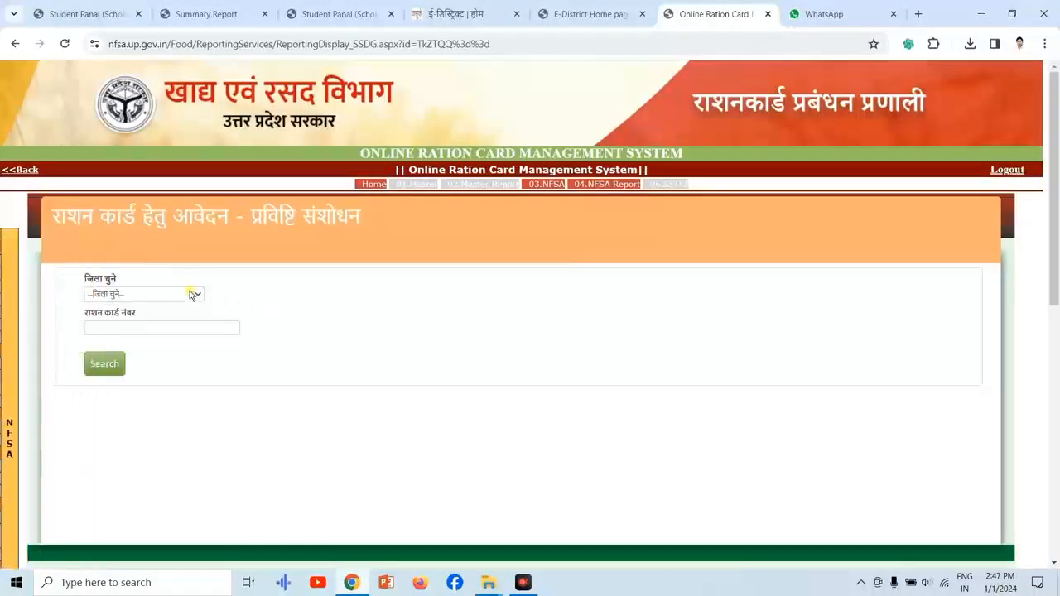
click(193, 295)
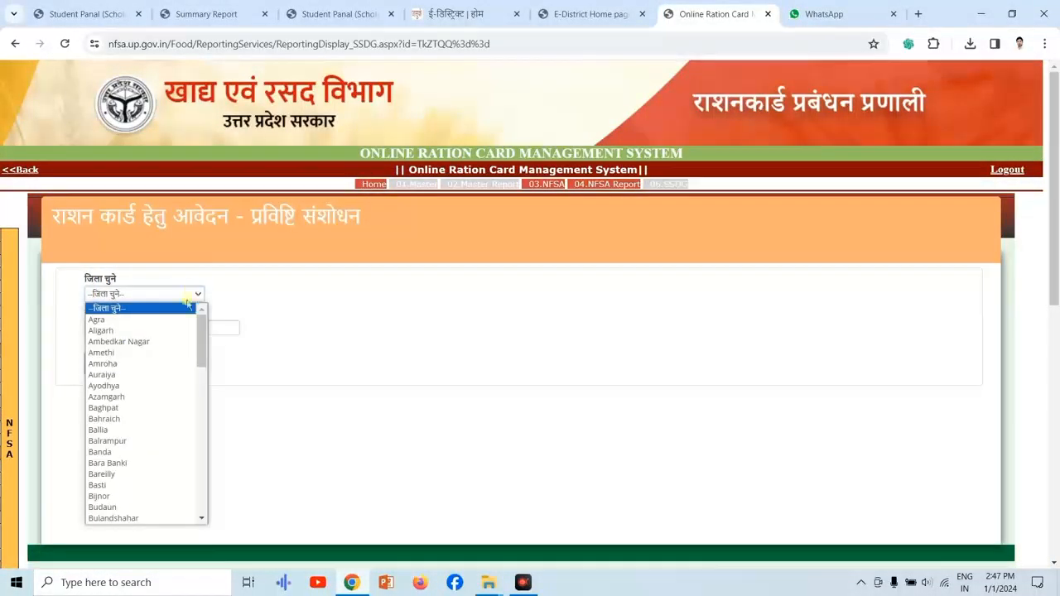
click(138, 399)
click(169, 328)
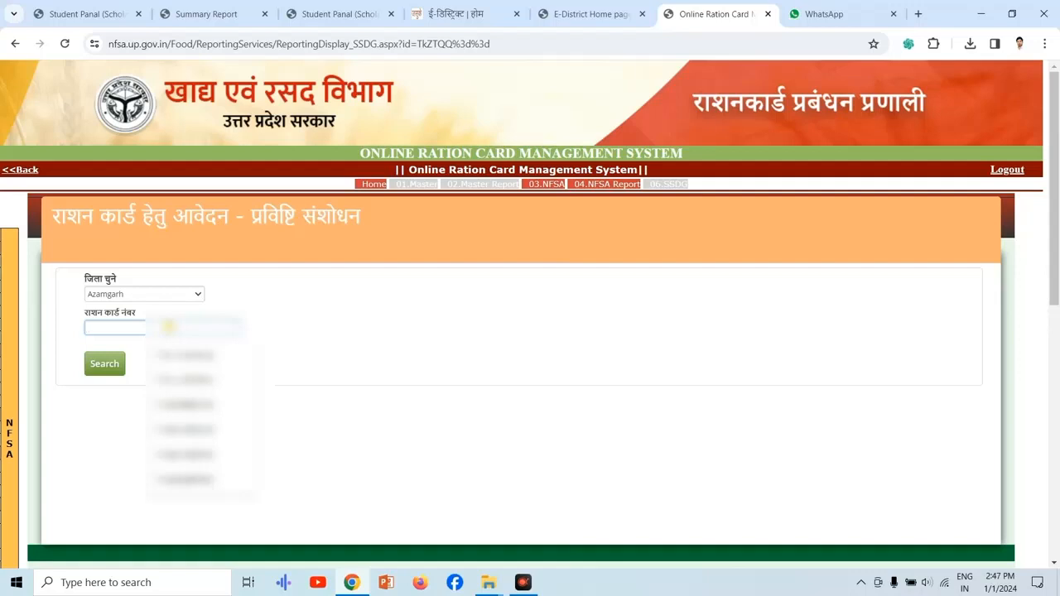
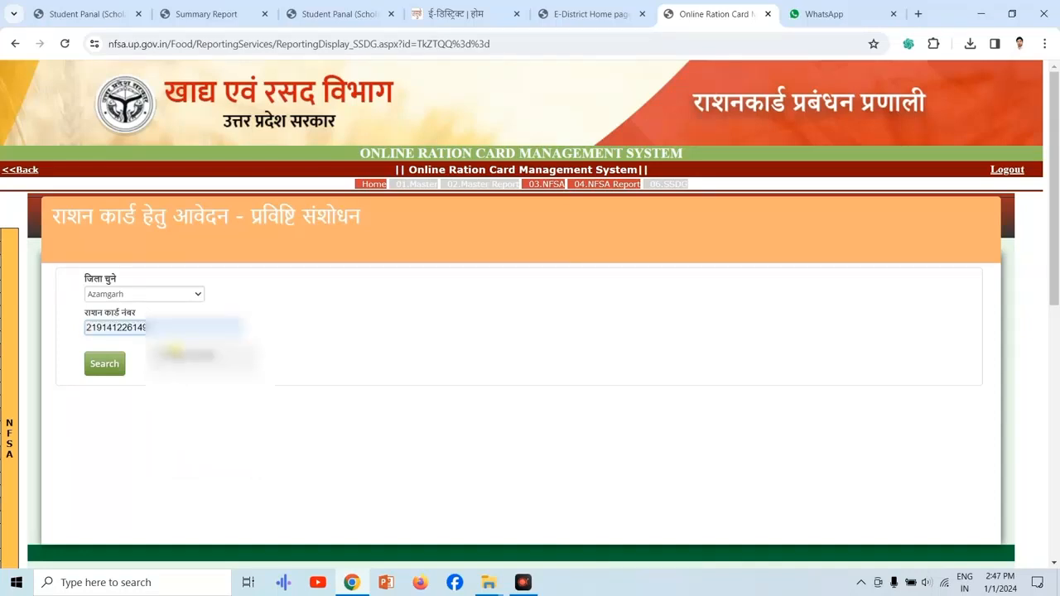
click(174, 354)
click(105, 364)
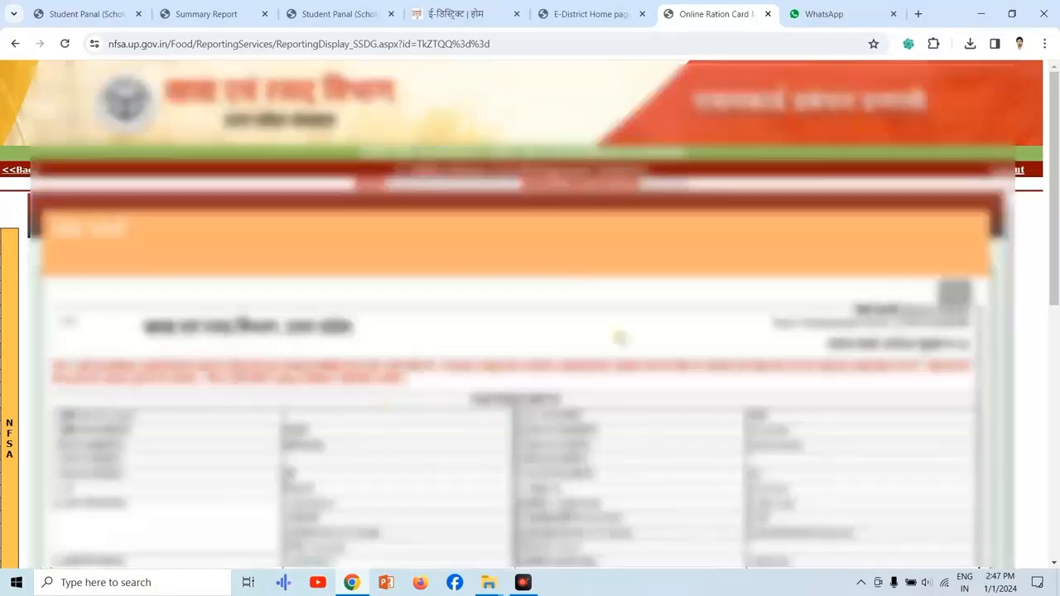
Select the transaction number on the application form and open the NFSA 3.2.3 page for forwarding the correction to the officer.
drag(1048, 242, 1057, 300)
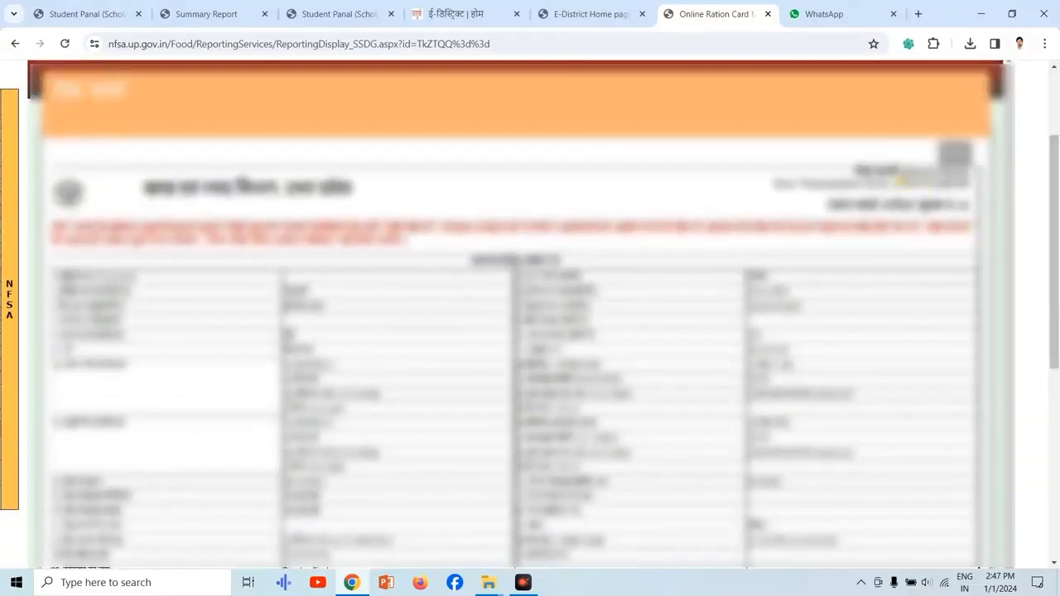
drag(895, 181, 973, 188)
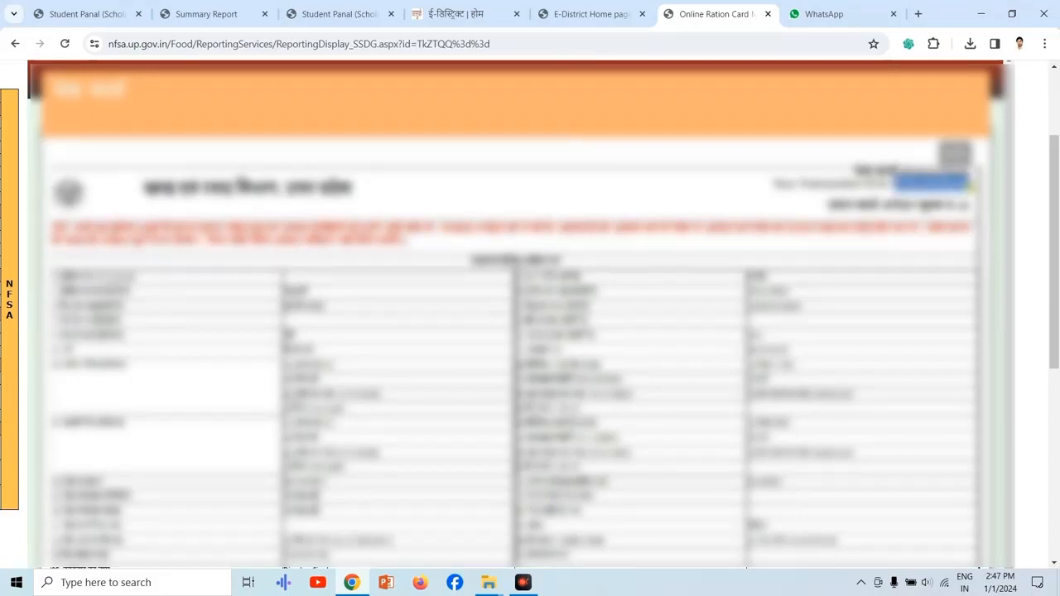
mouse_move(6, 259)
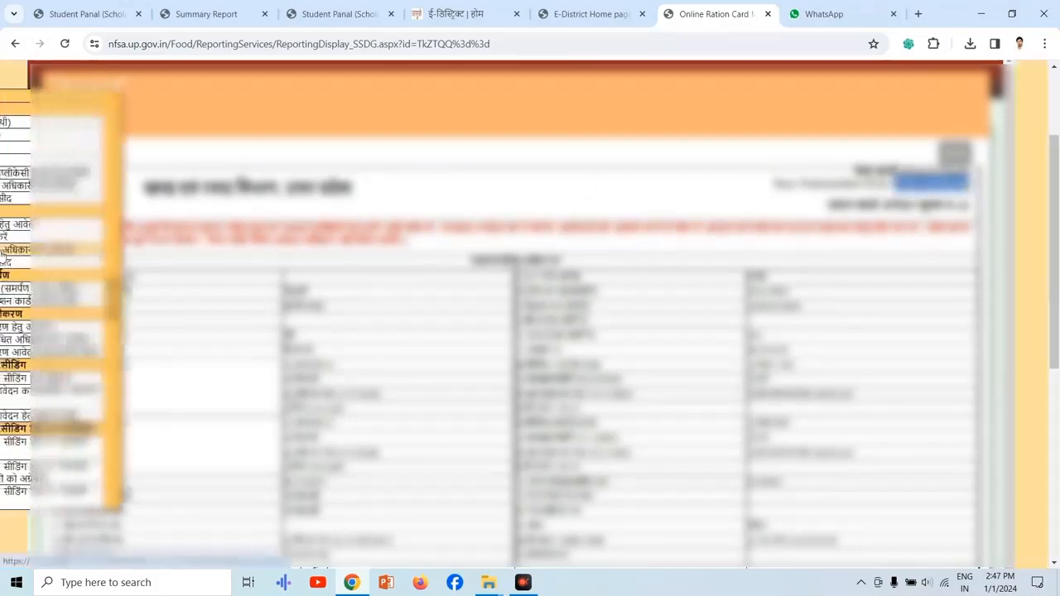
click(47, 249)
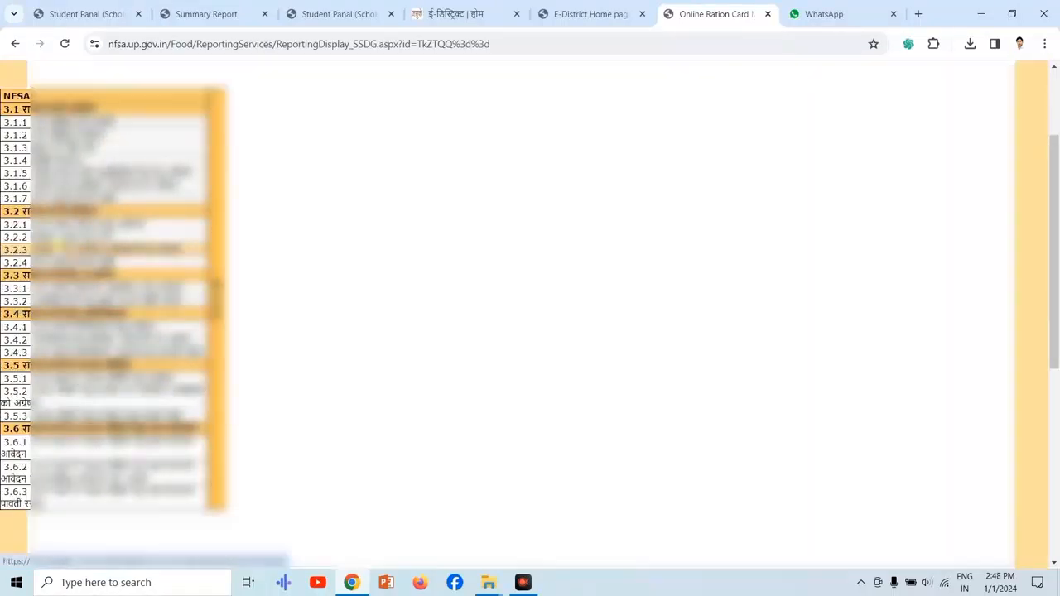